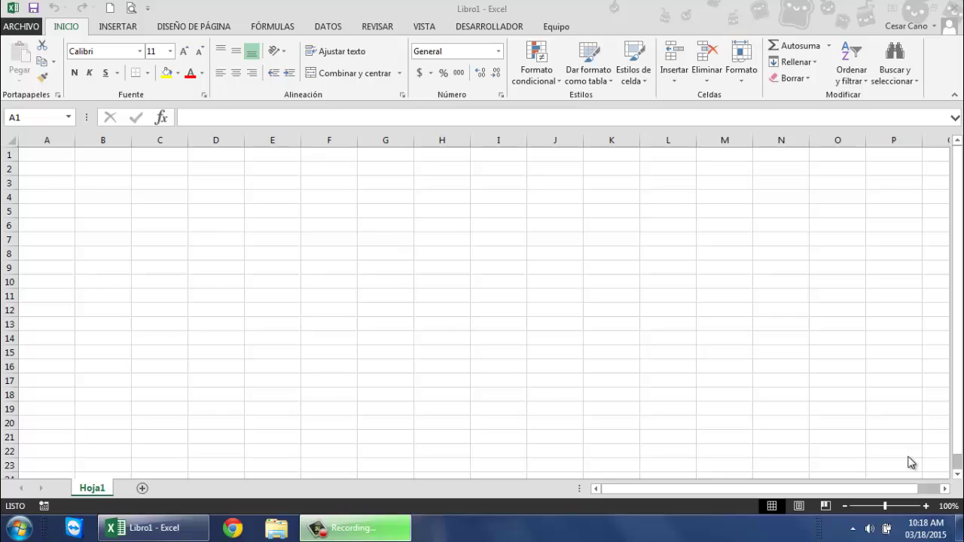
Select column A and row 1 in turn, and identify cell C3 by its column, row and cell reference
{"action": "left_click", "coordinate": [51, 135]}
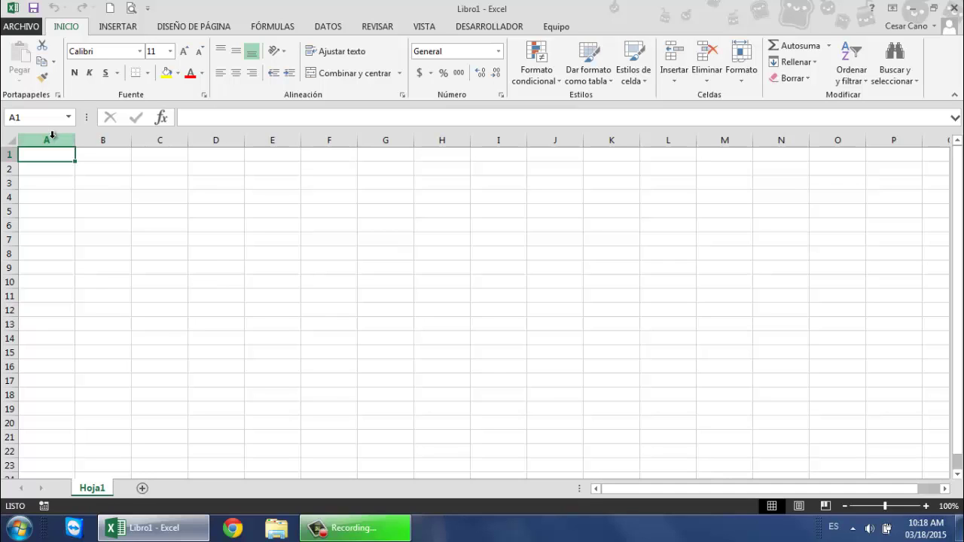
{"action": "left_click", "coordinate": [7, 154]}
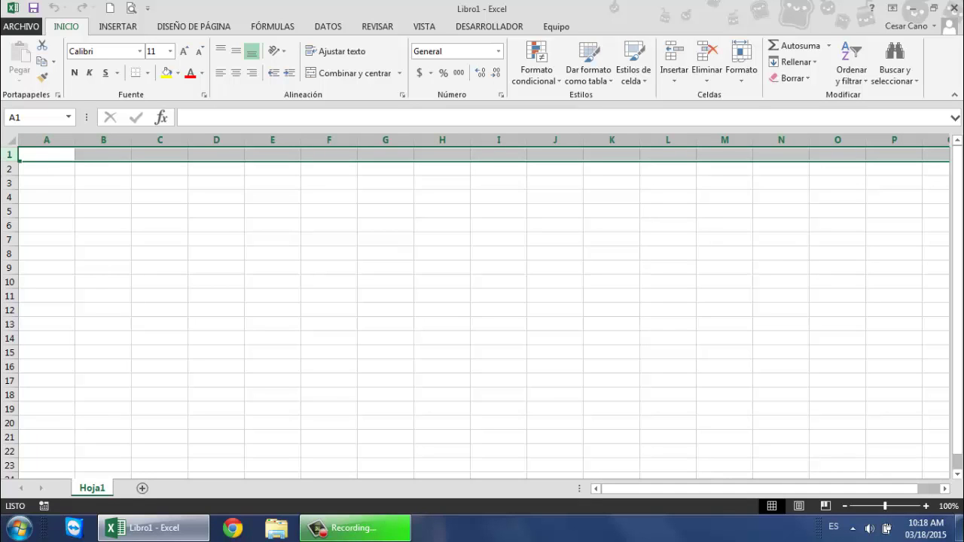
{"action": "left_click", "coordinate": [61, 140]}
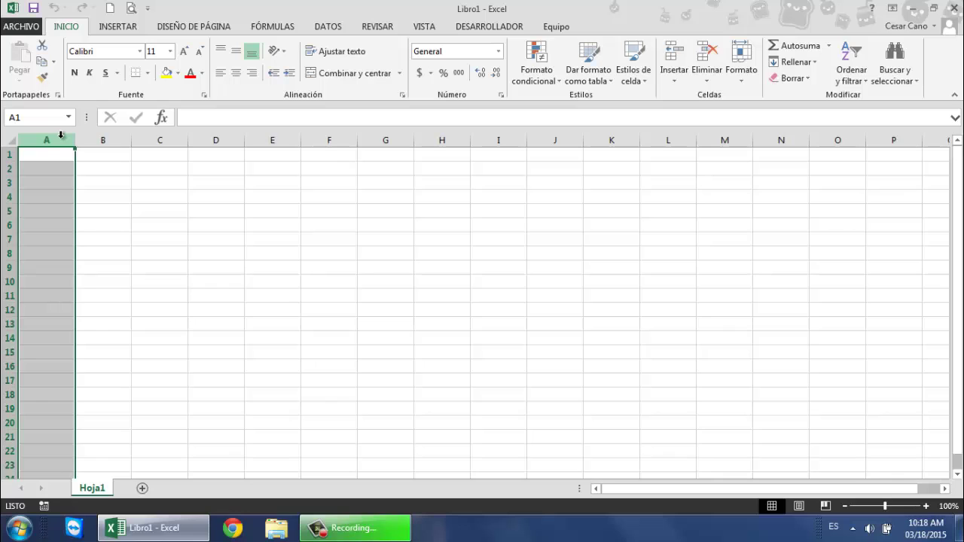
{"action": "left_click", "coordinate": [9, 153]}
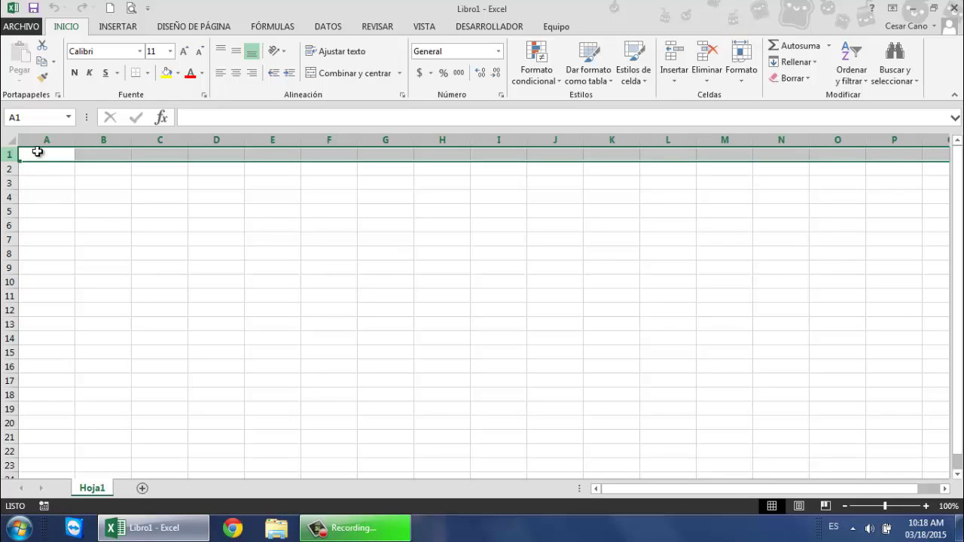
{"action": "left_click", "coordinate": [153, 184]}
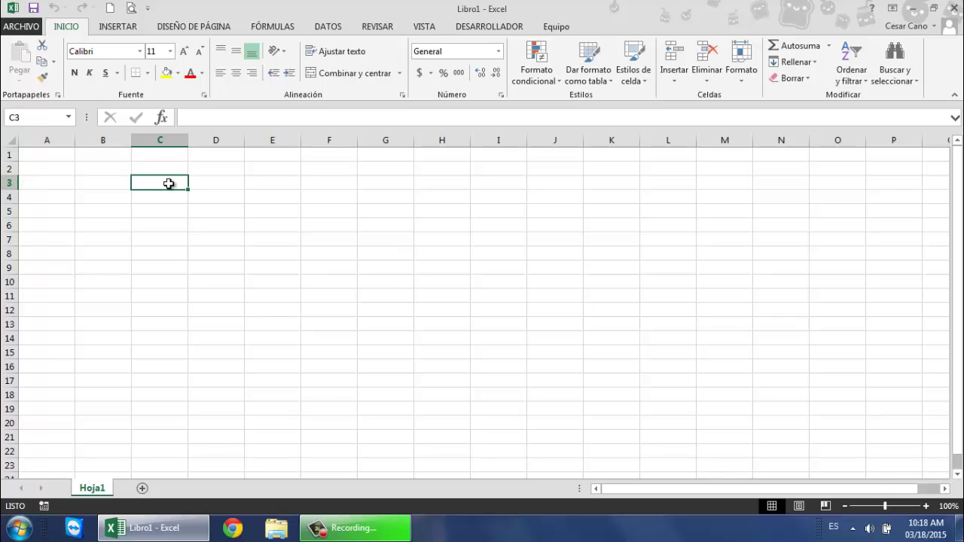
{"action": "left_click", "coordinate": [25, 117]}
{"action": "left_click", "coordinate": [170, 183]}
Open the print preview of the blank workbook and return to the sheet to display the page-break lines
{"action": "left_click", "coordinate": [22, 27]}
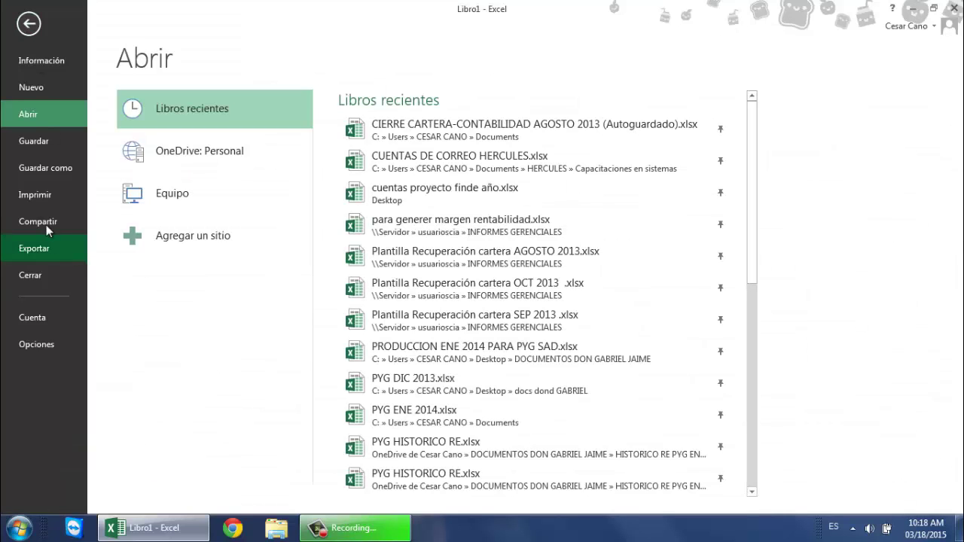
{"action": "left_click", "coordinate": [41, 197]}
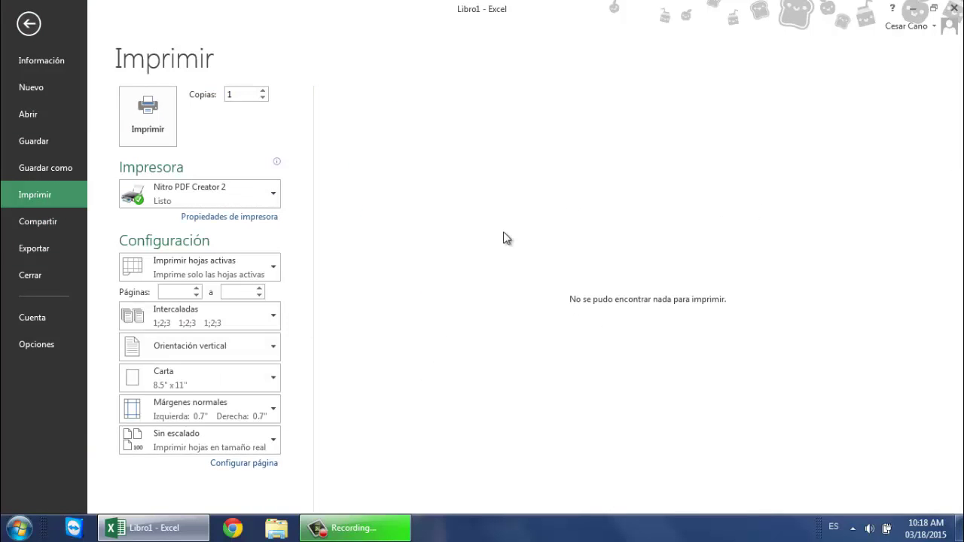
{"action": "left_click", "coordinate": [28, 31]}
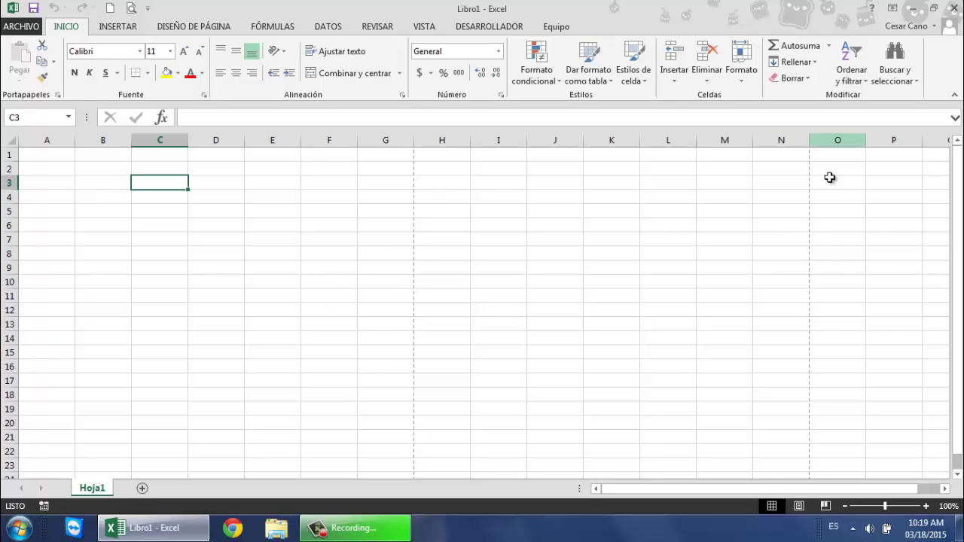
Examine which columns each printed page spans by visiting the row 1 cells beside the page-break lines
{"action": "left_click", "coordinate": [394, 156]}
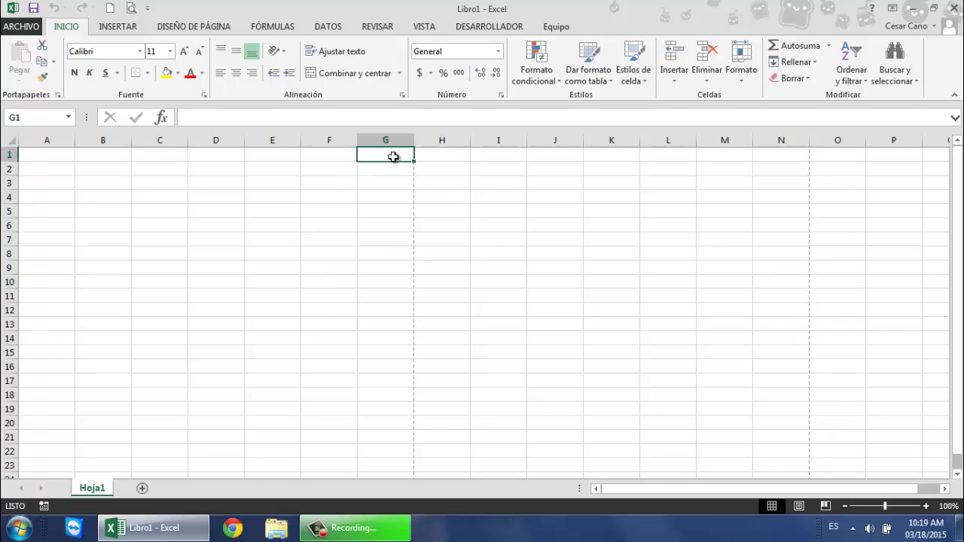
{"action": "left_click", "coordinate": [37, 154]}
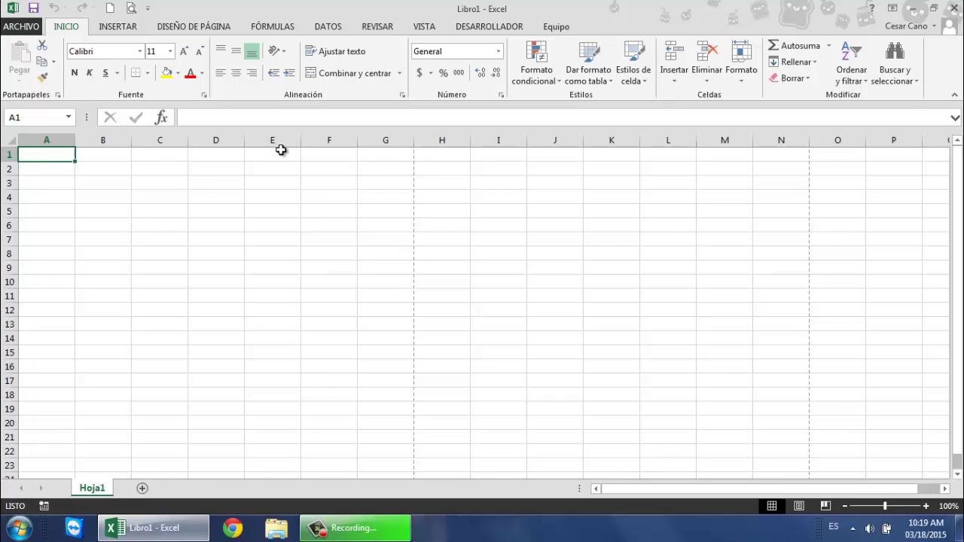
{"action": "left_click", "coordinate": [399, 155]}
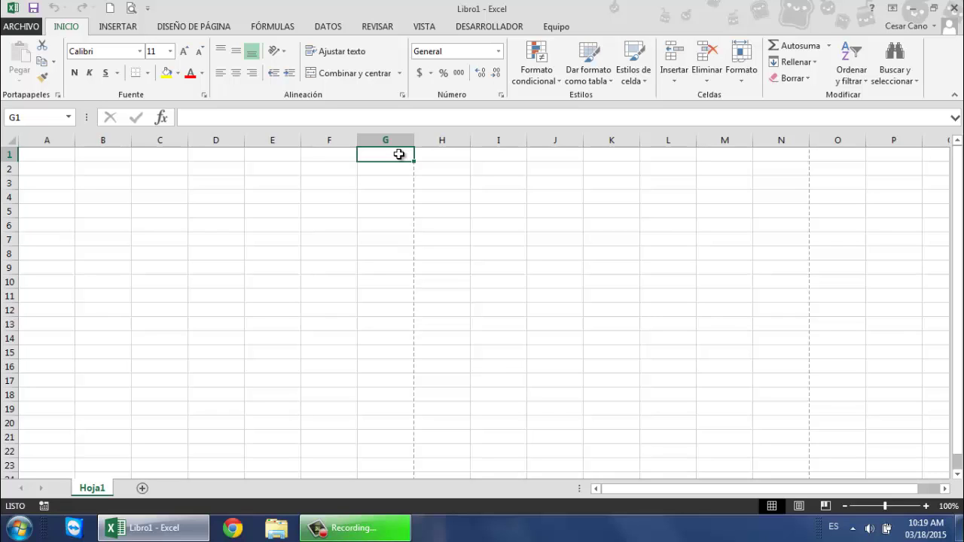
{"action": "left_click", "coordinate": [55, 150]}
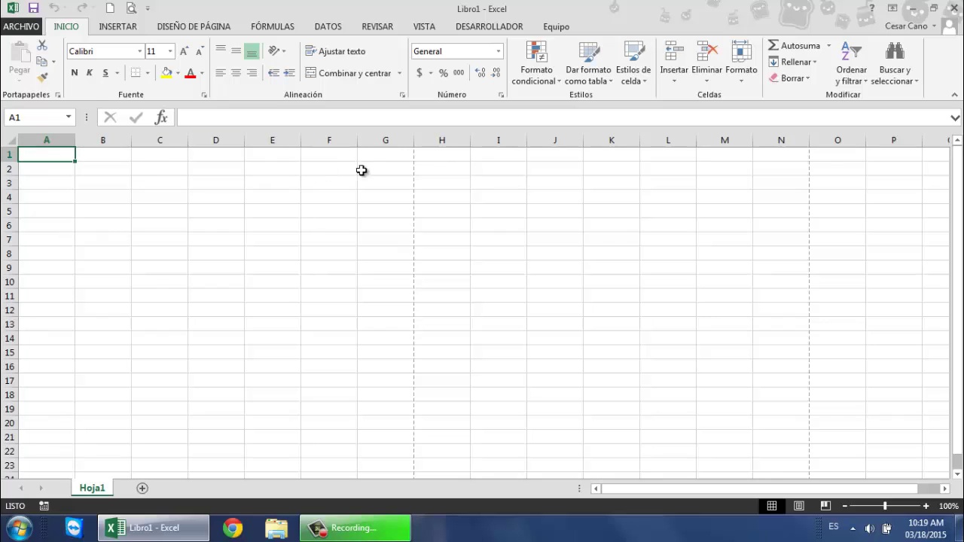
{"action": "left_click", "coordinate": [391, 156]}
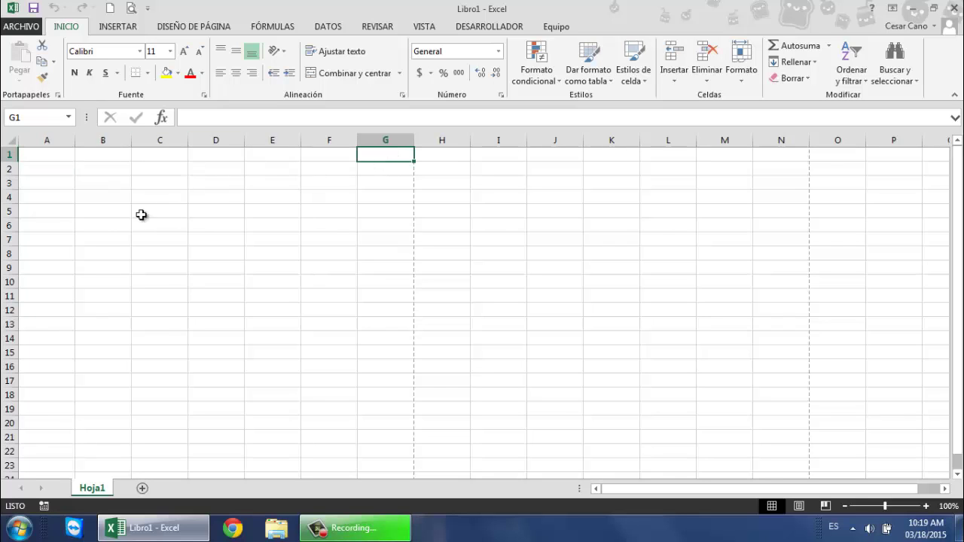
{"action": "left_click", "coordinate": [450, 156]}
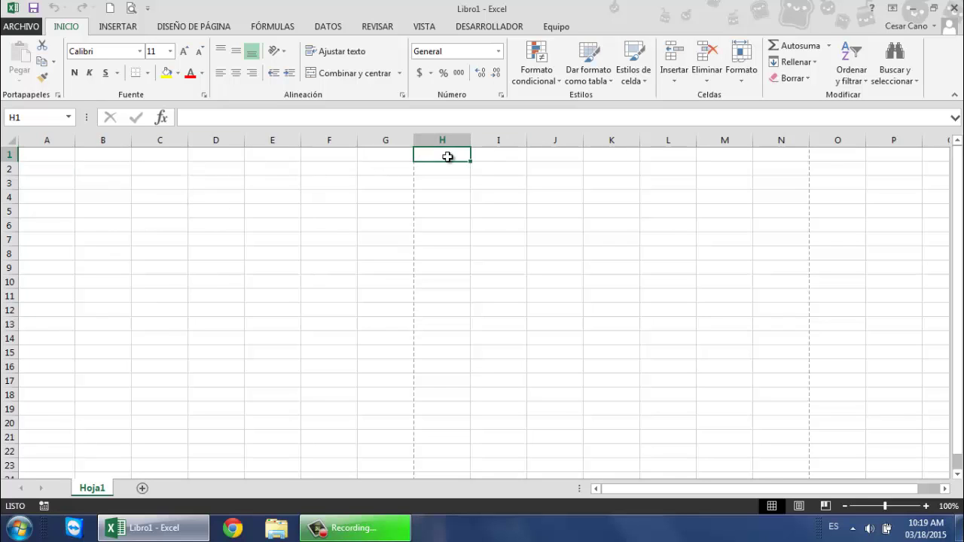
{"action": "left_click", "coordinate": [781, 150]}
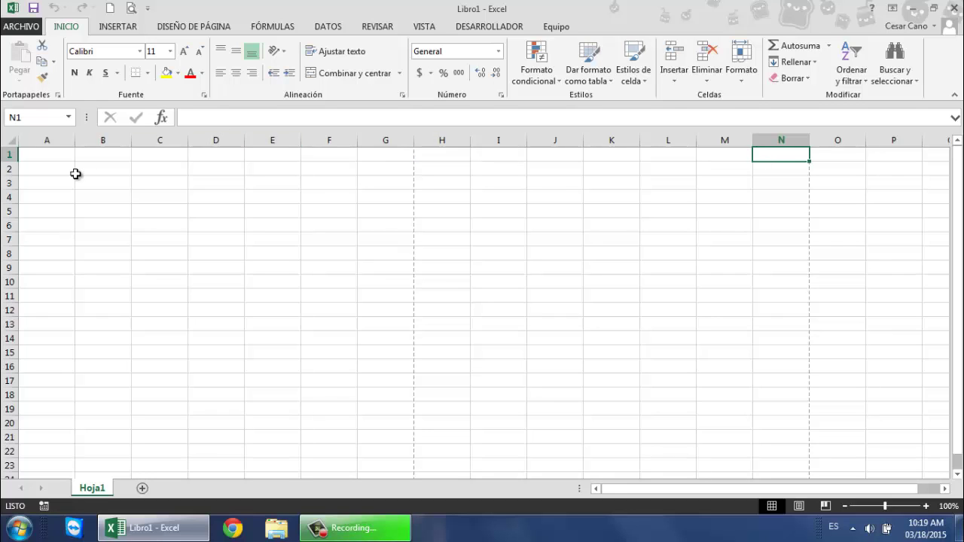
Enter the value 2 in cell C3
{"action": "left_click", "coordinate": [170, 181]}
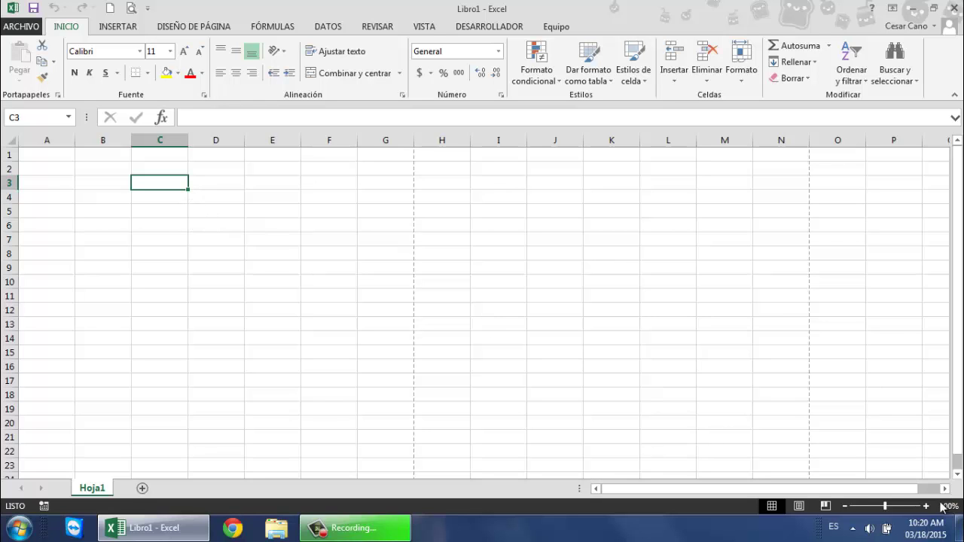
{"action": "left_click_drag", "start_coordinate": [887, 506], "coordinate": [897, 507]}
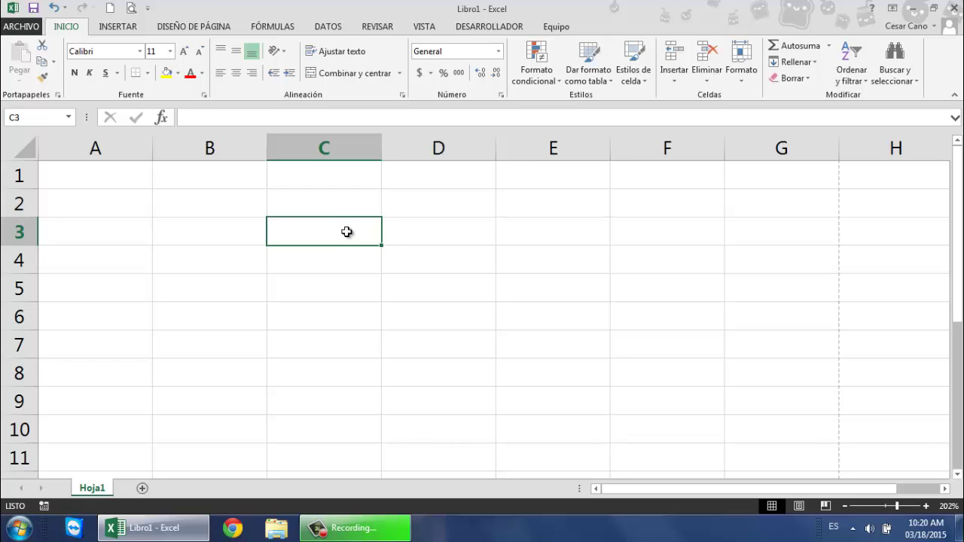
{"action": "type", "text": "2"}
{"action": "key", "text": "Return"}
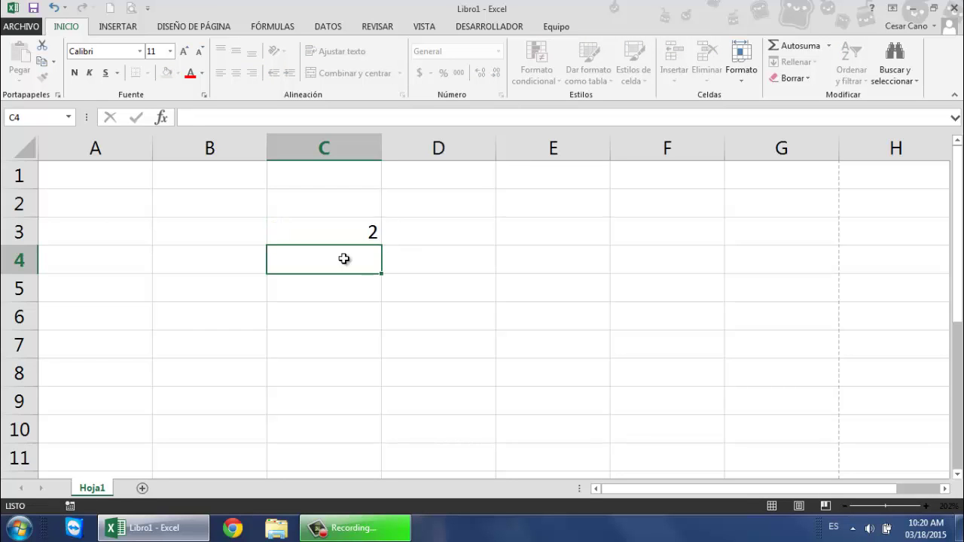
Select the range C3:D4, then return the selection to cell C3 alone
{"action": "left_click", "coordinate": [344, 224]}
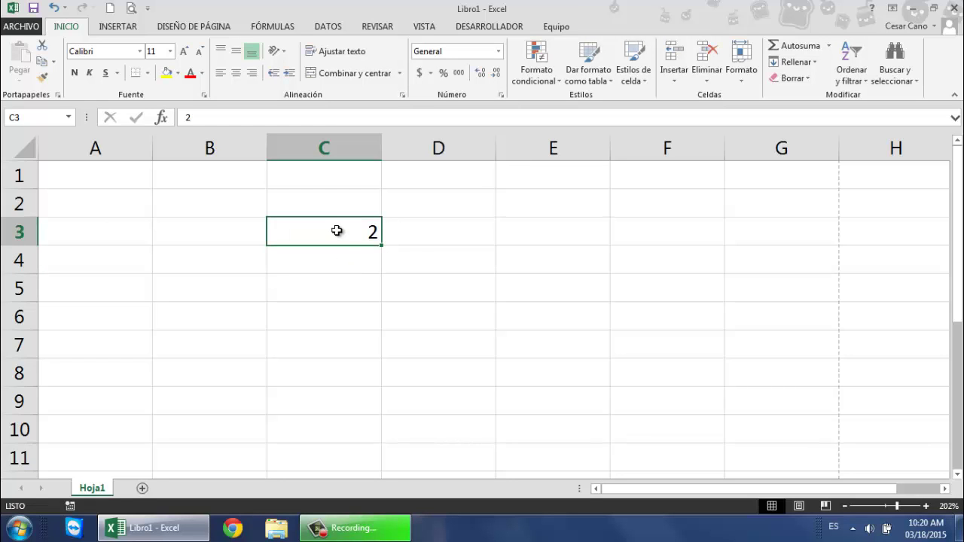
{"action": "left_click_drag", "start_coordinate": [337, 230], "coordinate": [478, 266]}
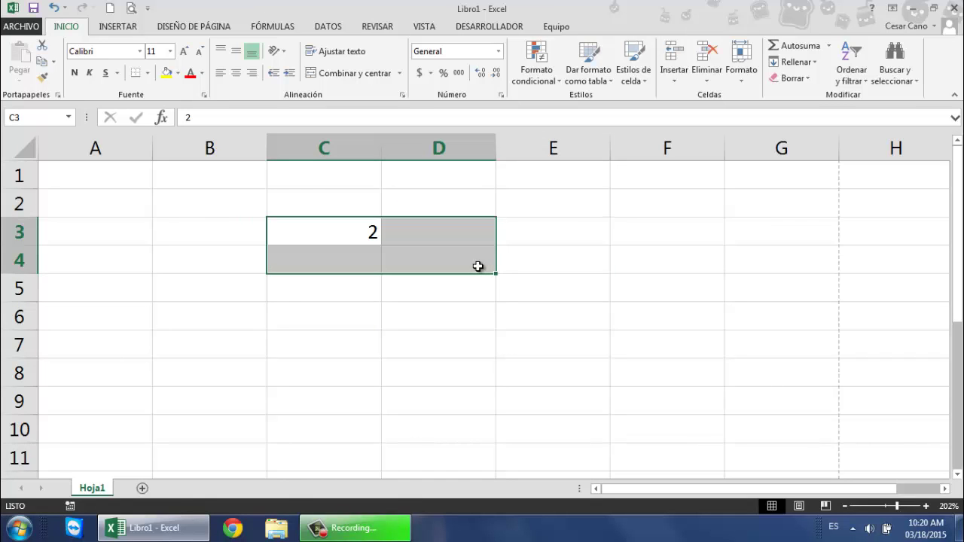
{"action": "left_click", "coordinate": [341, 235]}
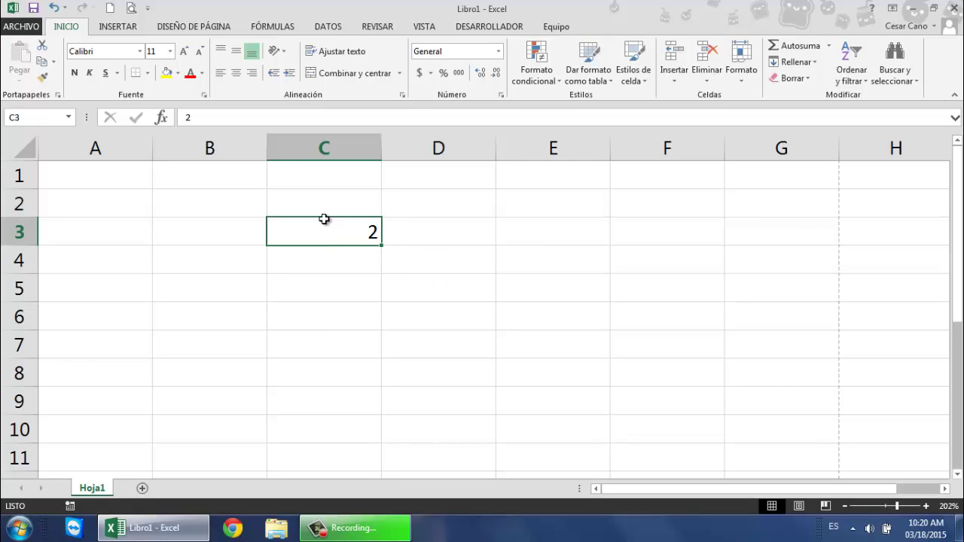
Move the content of cell C3 to cell D5
{"action": "mouse_move", "coordinate": [326, 230]}
{"action": "left_mouse_down"}
{"action": "mouse_move", "coordinate": [422, 239]}
{"action": "mouse_move", "coordinate": [439, 251]}
{"action": "mouse_move", "coordinate": [332, 234]}
{"action": "left_mouse_up"}
{"action": "left_click_drag", "start_coordinate": [330, 219], "coordinate": [333, 223]}
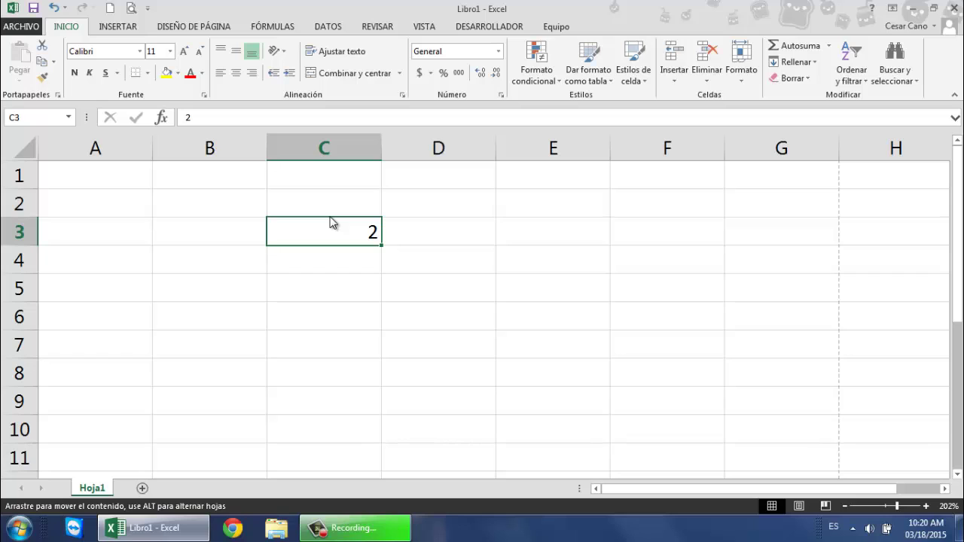
{"action": "left_click_drag", "start_coordinate": [331, 221], "coordinate": [421, 287]}
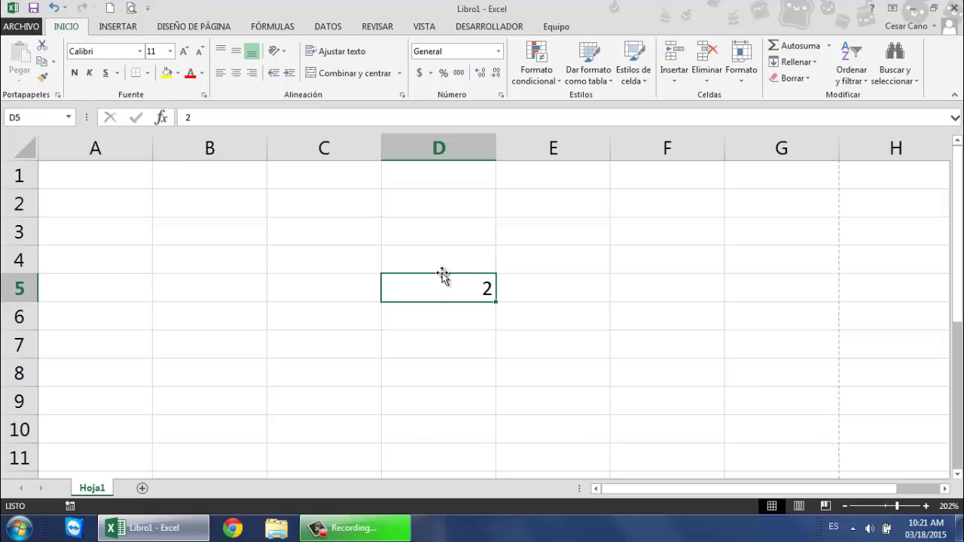
Enter the value 4 in cell D6, directly below the 2
{"action": "left_click", "coordinate": [463, 316]}
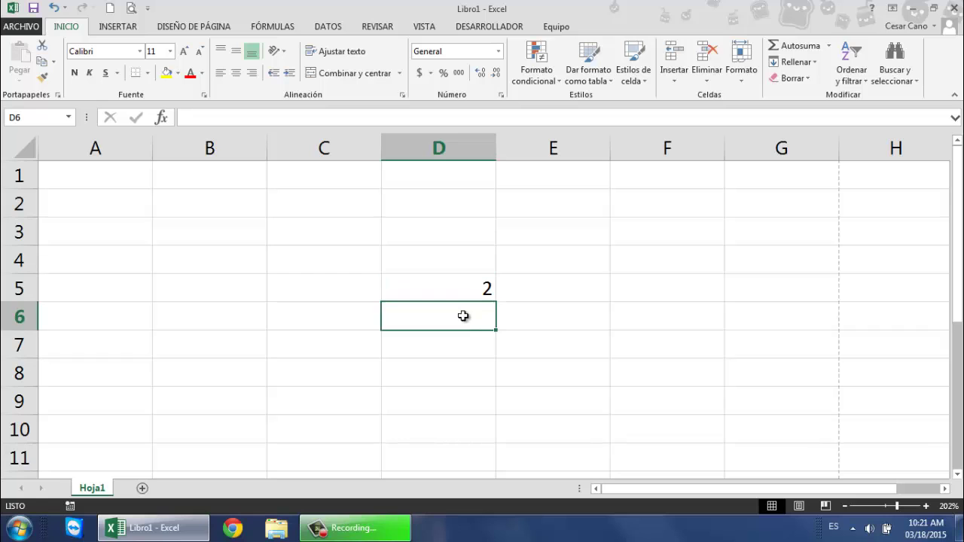
{"action": "type", "text": "4"}
{"action": "left_click", "coordinate": [465, 338]}
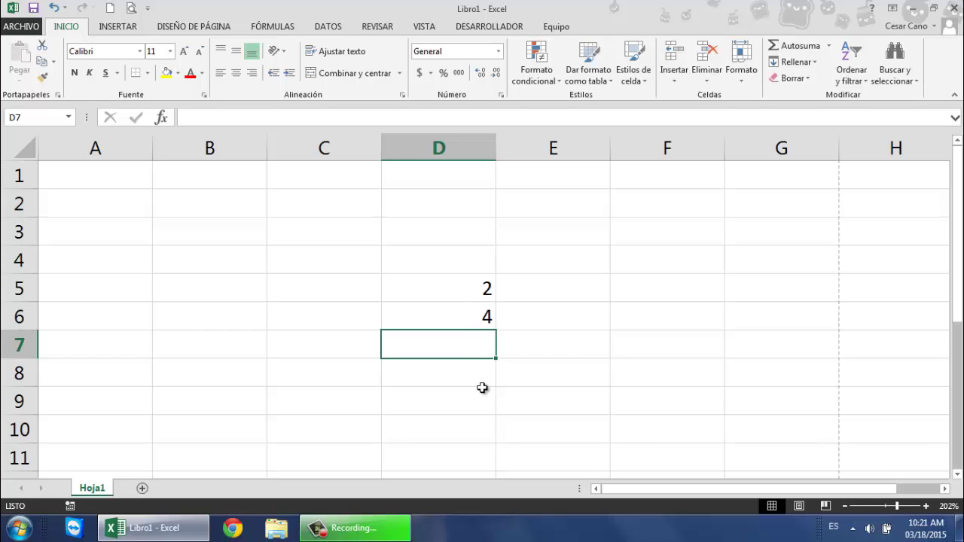
Extend the number series in D5:D6 down to cell D11 with the fill handle
{"action": "left_click_drag", "start_coordinate": [482, 290], "coordinate": [481, 325]}
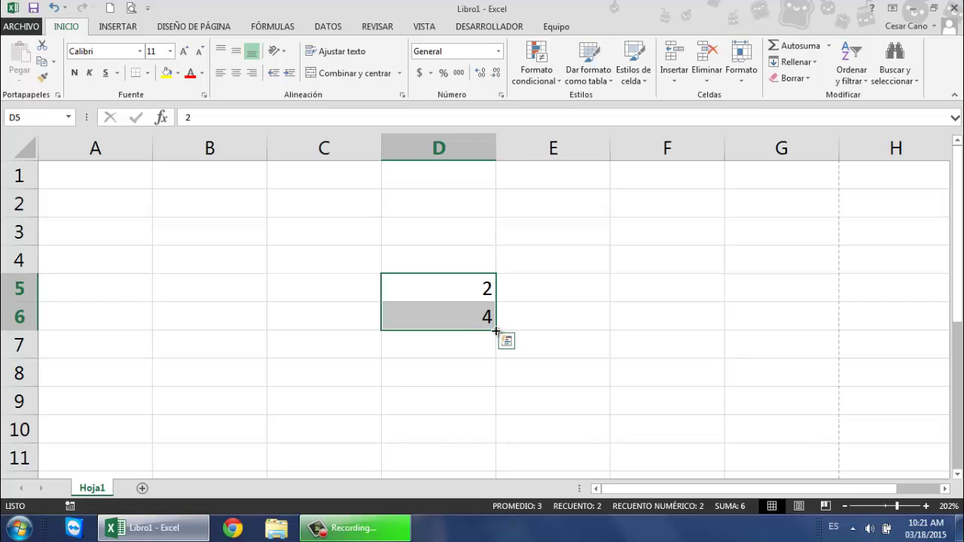
{"action": "left_click_drag", "start_coordinate": [496, 331], "coordinate": [495, 331]}
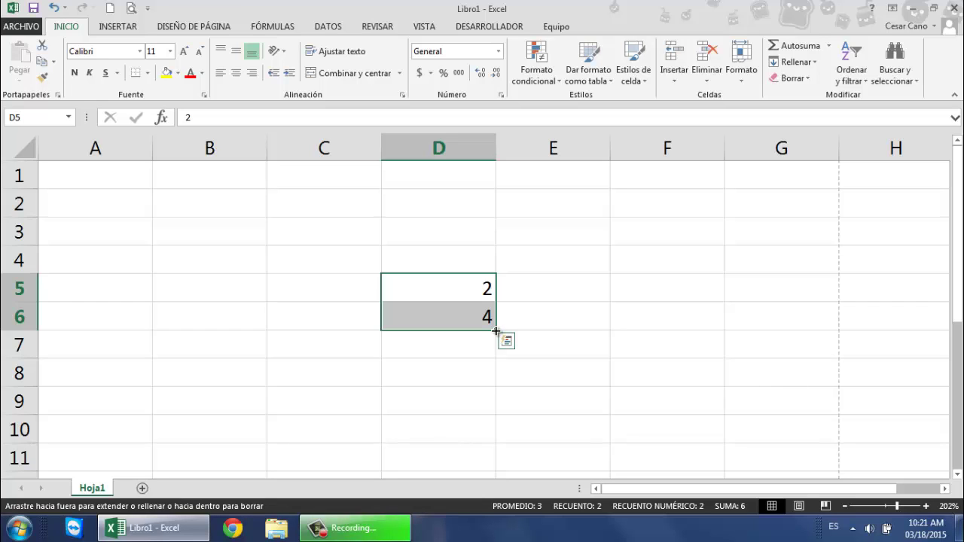
{"action": "left_click_drag", "start_coordinate": [496, 331], "coordinate": [487, 460]}
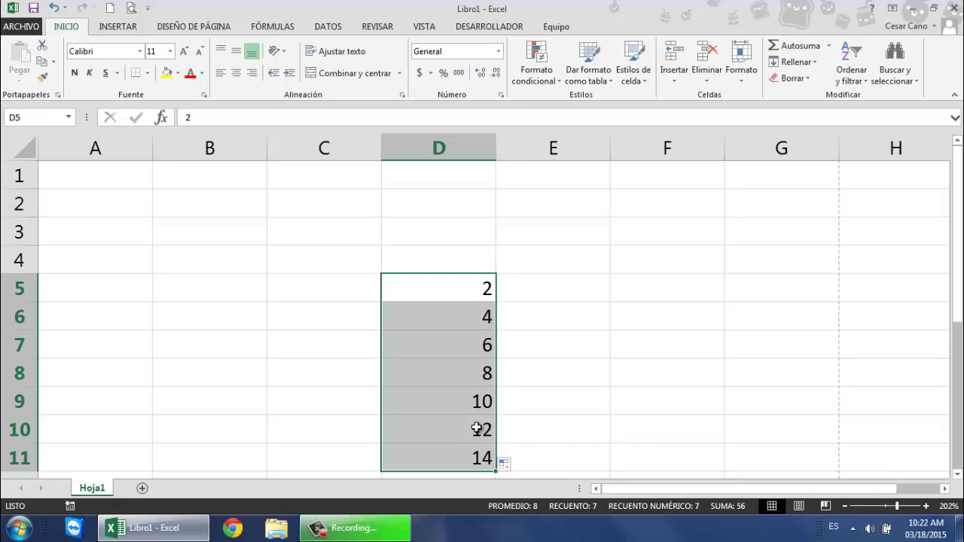
Clear the number series from the range D5:D11
{"action": "left_click", "coordinate": [481, 286]}
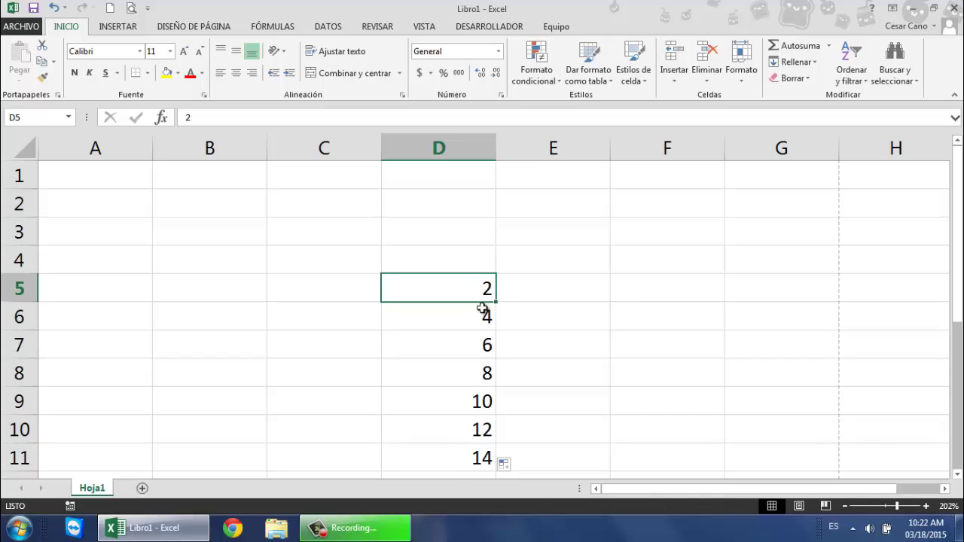
{"action": "left_click_drag", "start_coordinate": [482, 308], "coordinate": [473, 455]}
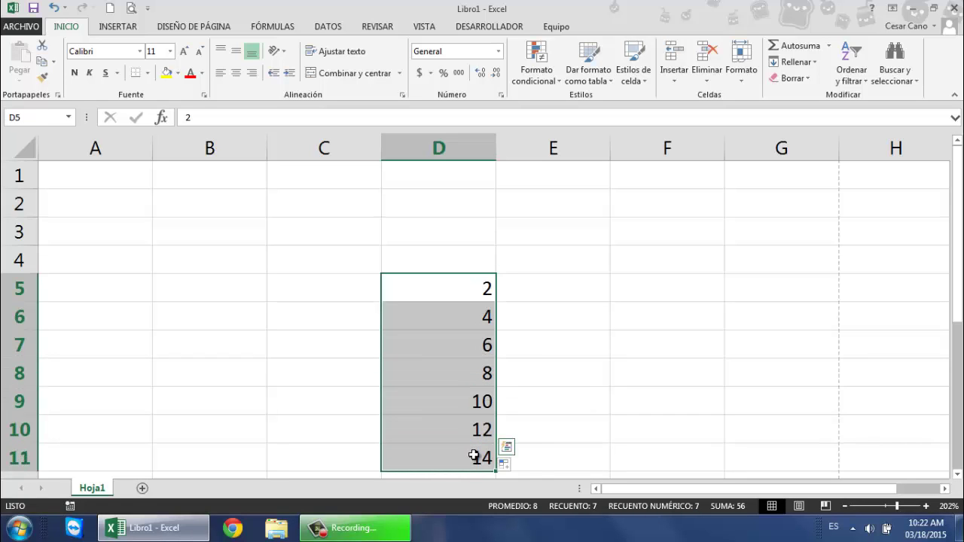
{"action": "key", "text": "Delete"}
{"action": "left_click", "coordinate": [463, 284]}
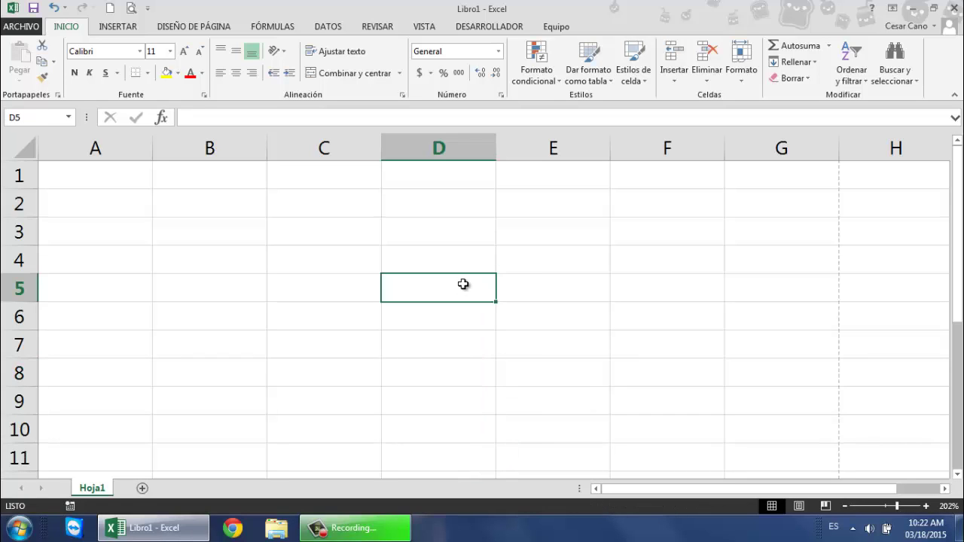
Apply all borders to the cells of the range C3:D5
{"action": "left_click", "coordinate": [296, 231]}
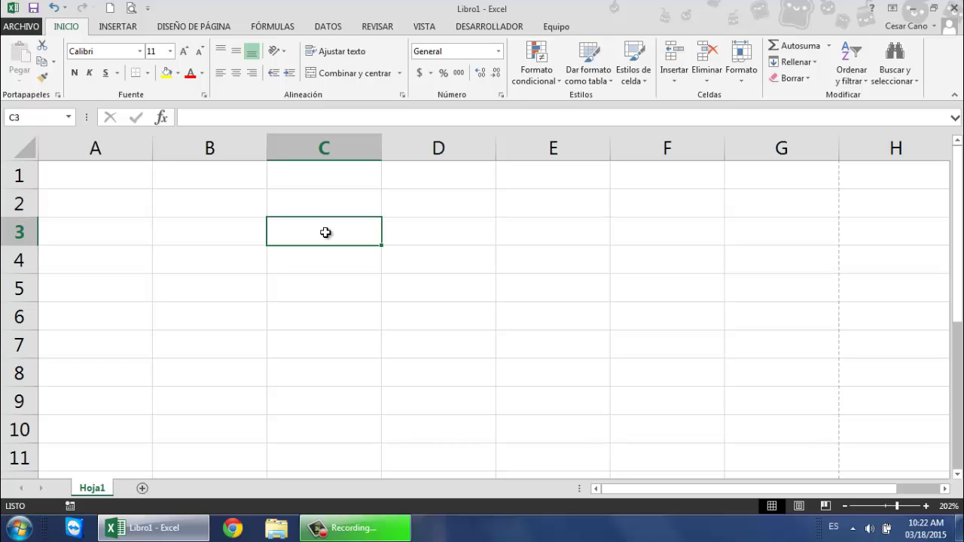
{"action": "left_click_drag", "start_coordinate": [326, 233], "coordinate": [406, 239]}
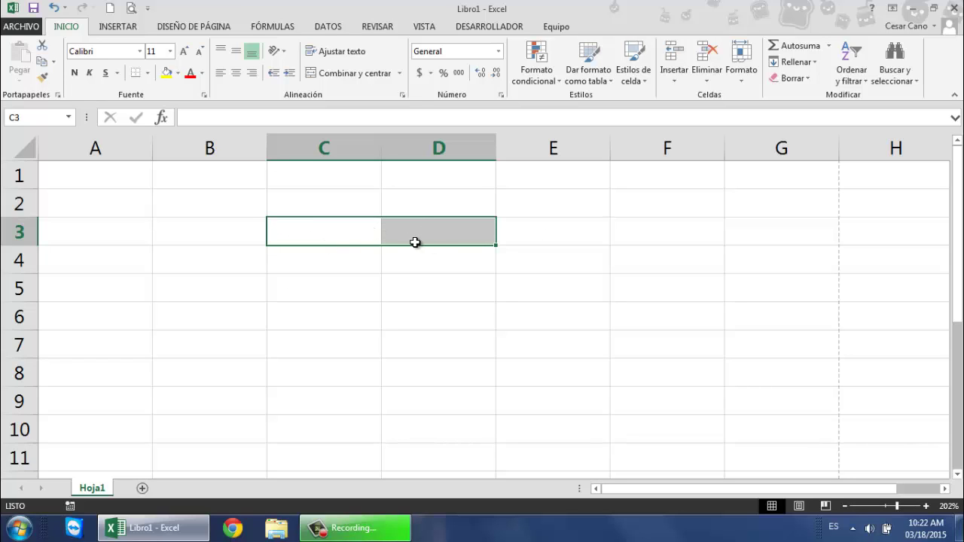
{"action": "left_click_drag", "start_coordinate": [334, 234], "coordinate": [414, 288]}
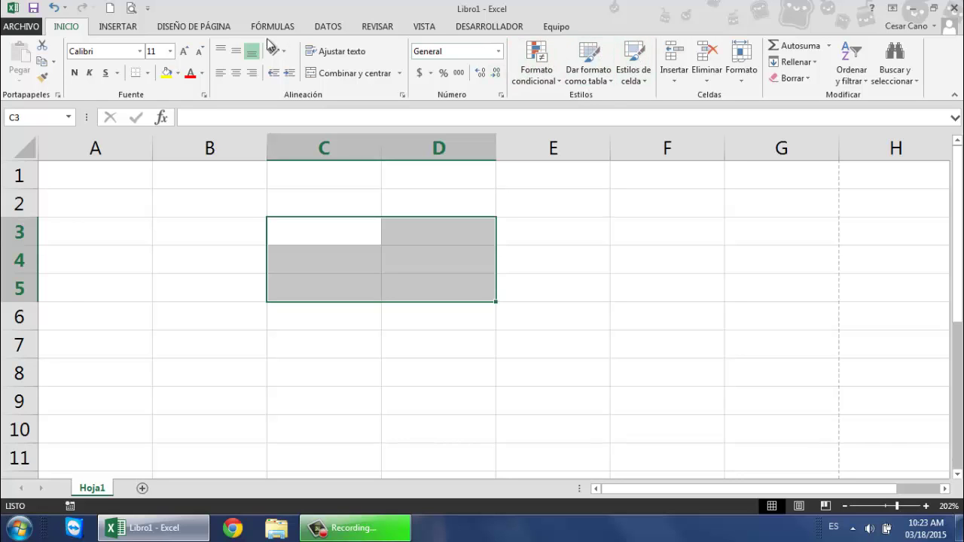
{"action": "left_click", "coordinate": [148, 74]}
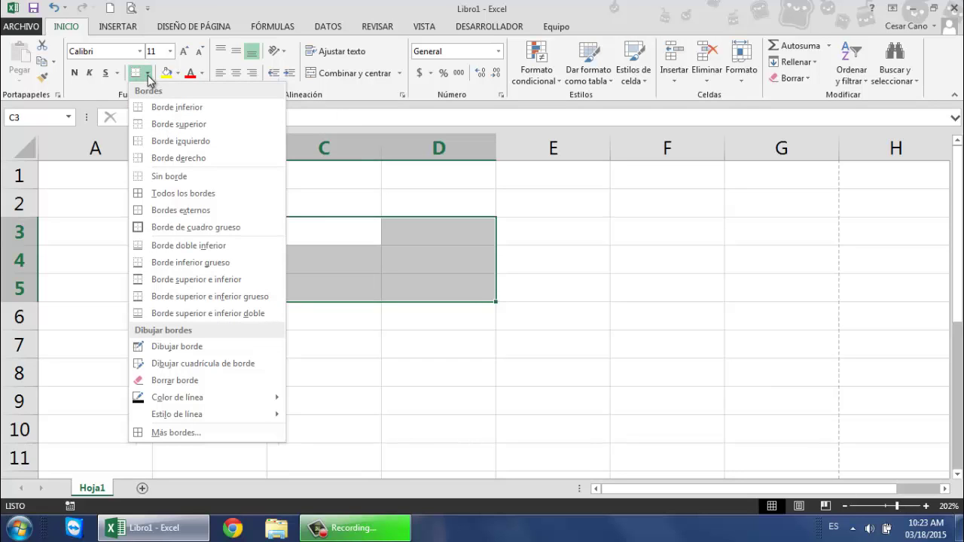
{"action": "left_click", "coordinate": [178, 73]}
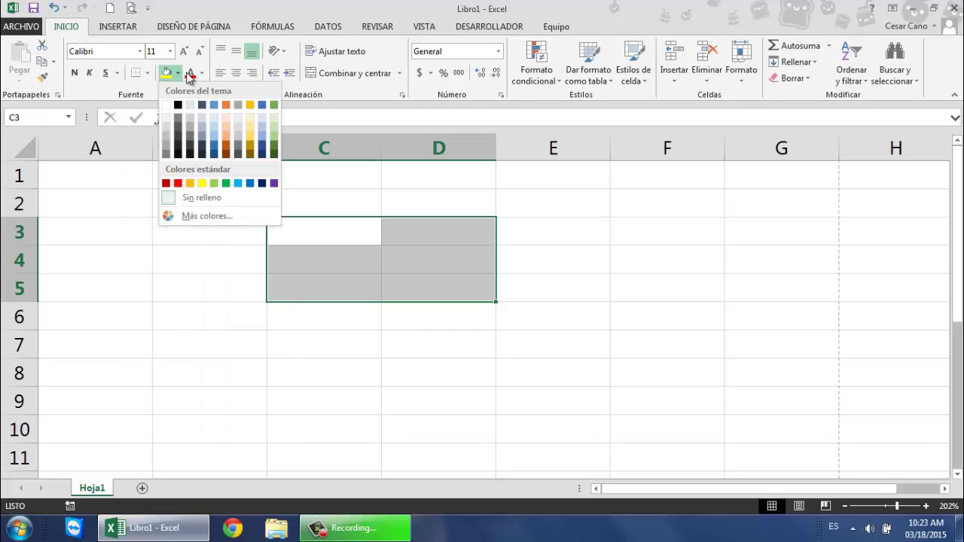
{"action": "left_click", "coordinate": [202, 73]}
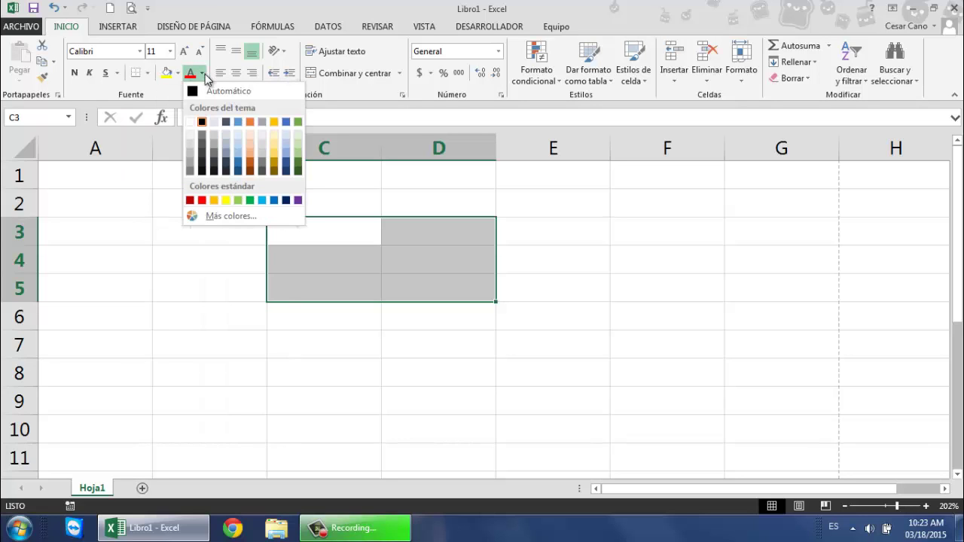
{"action": "left_click", "coordinate": [148, 77]}
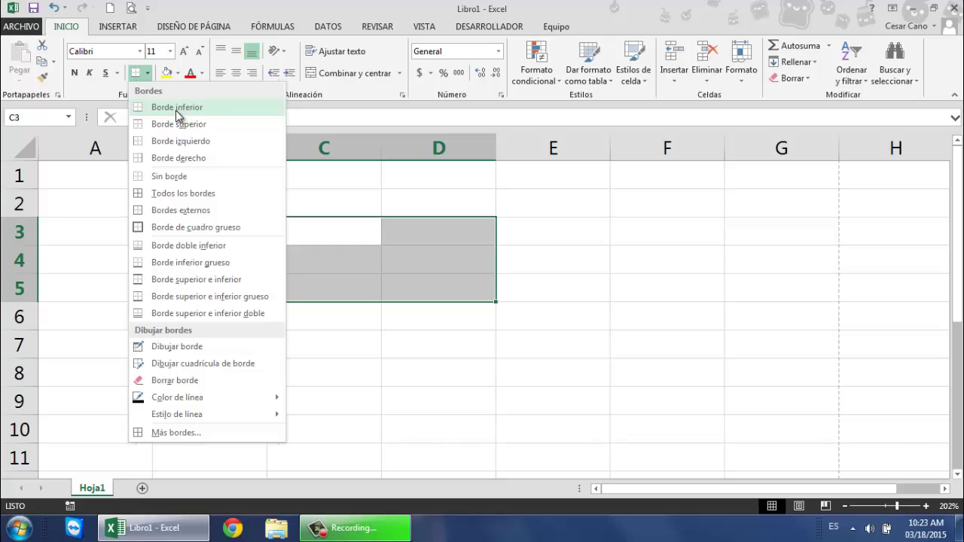
{"action": "left_click", "coordinate": [188, 194]}
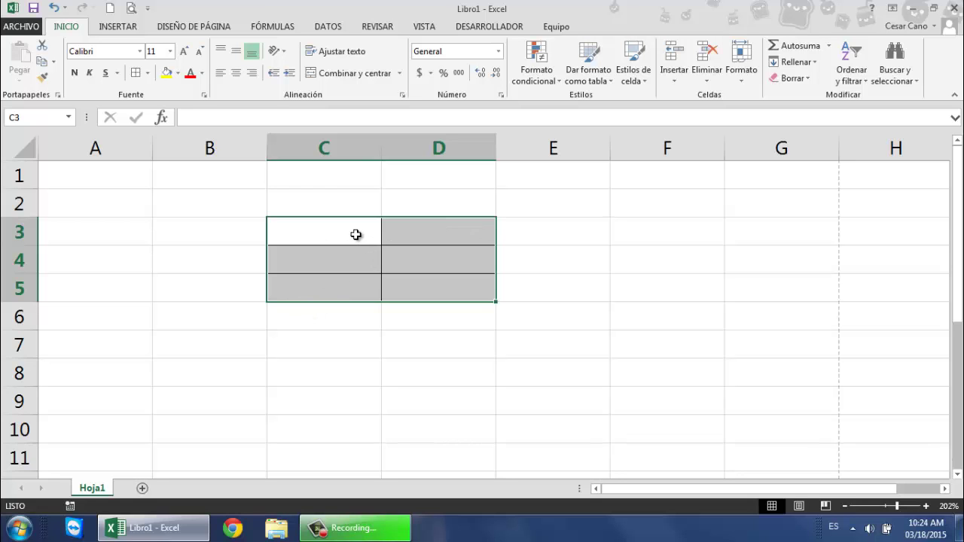
Check the bordered table in the print preview, and reselect the range C3:D5 back on the worksheet
{"action": "left_click", "coordinate": [18, 28]}
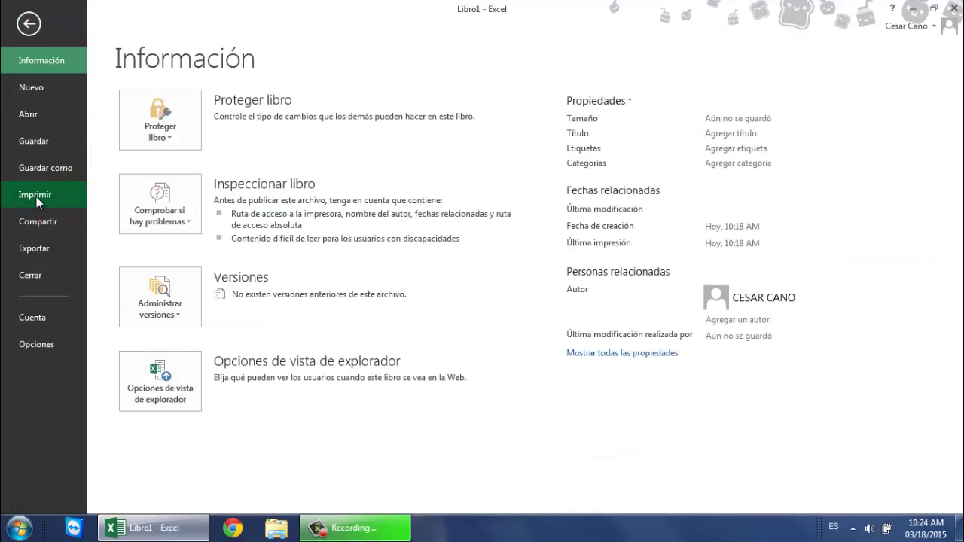
{"action": "left_click", "coordinate": [36, 196]}
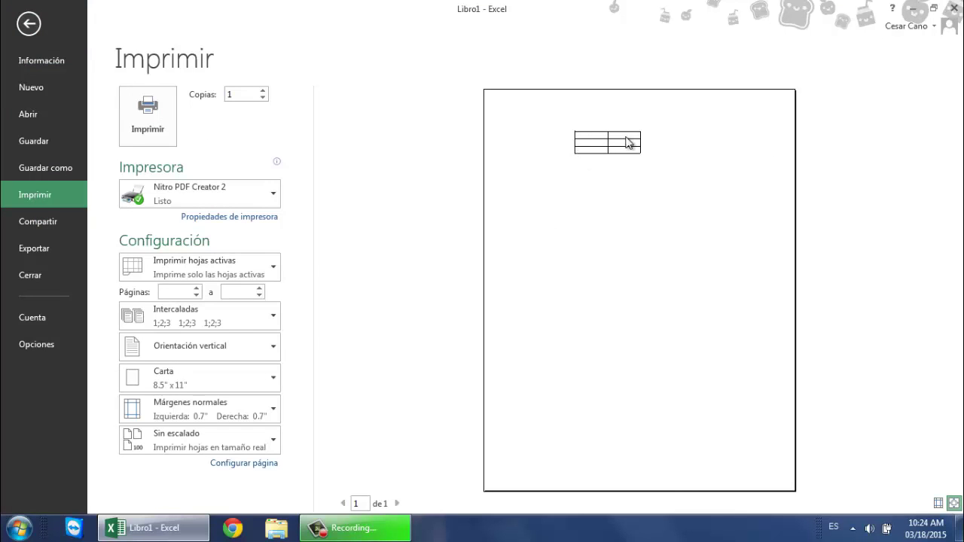
{"action": "left_click", "coordinate": [29, 24]}
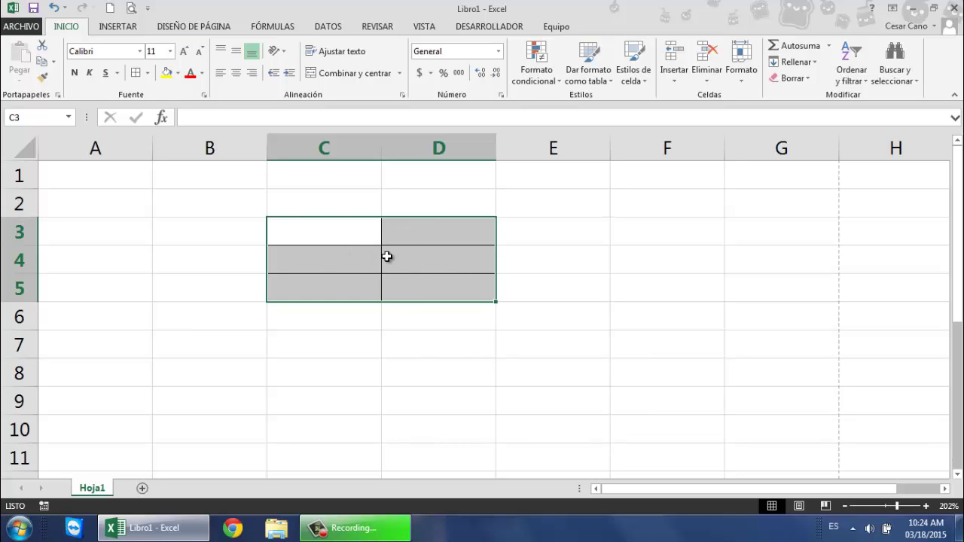
{"action": "left_click", "coordinate": [331, 229]}
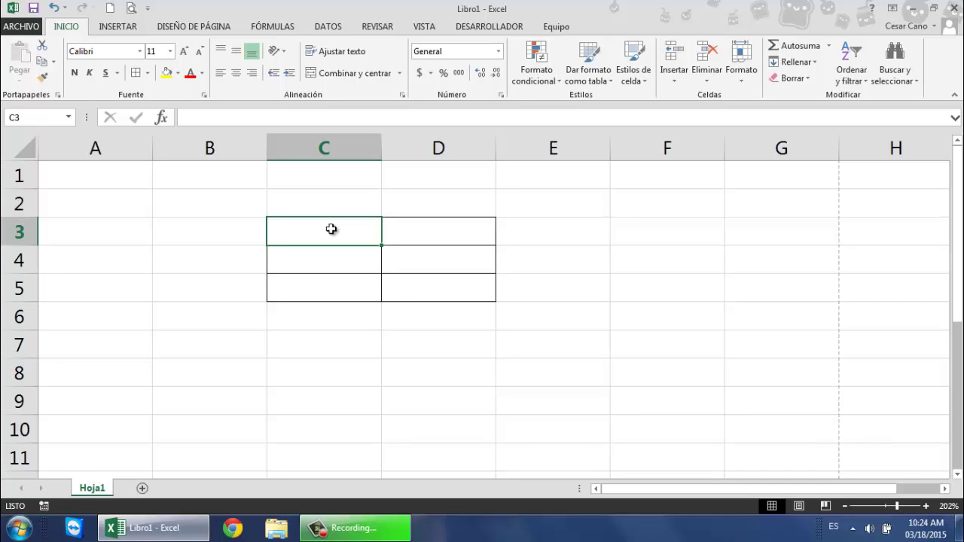
{"action": "left_click_drag", "start_coordinate": [340, 229], "coordinate": [434, 278]}
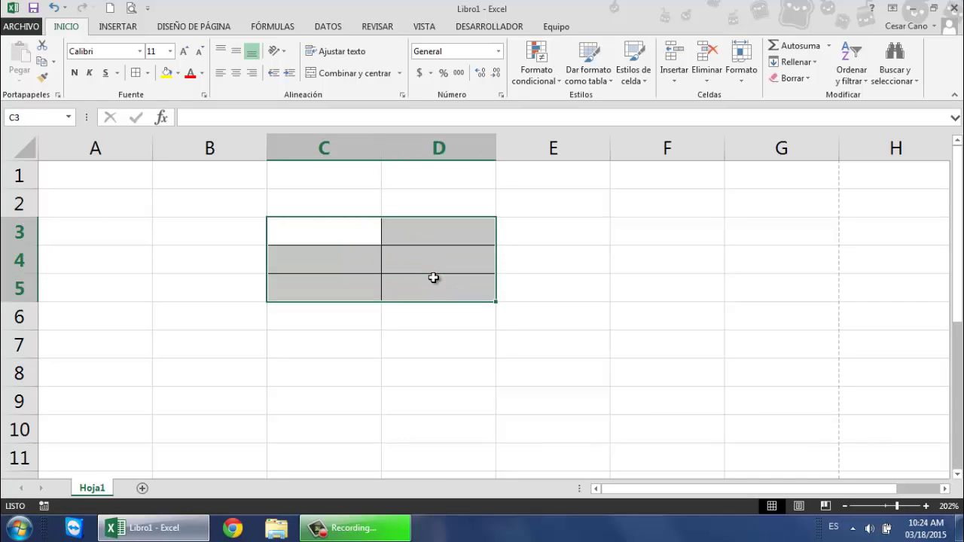
{"action": "right_click", "coordinate": [359, 241]}
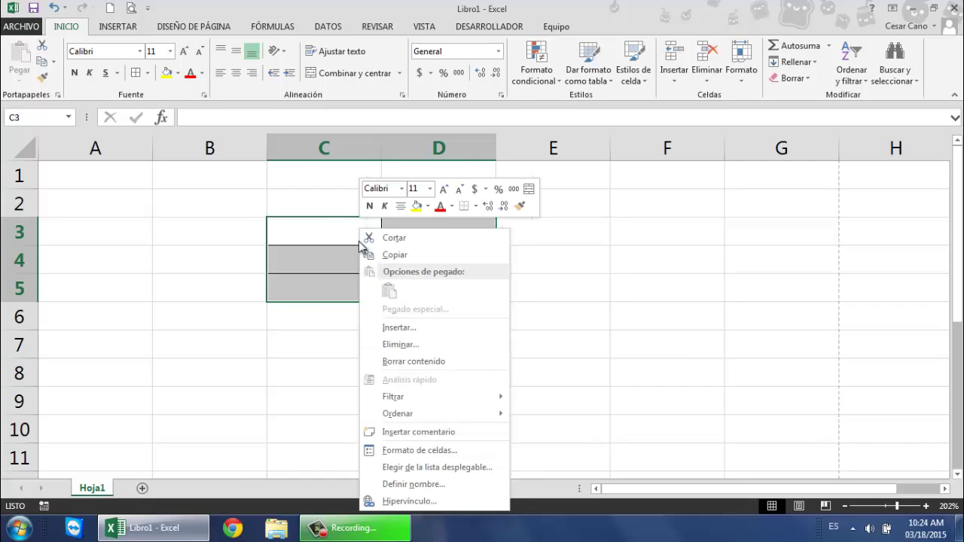
{"action": "left_click", "coordinate": [423, 451]}
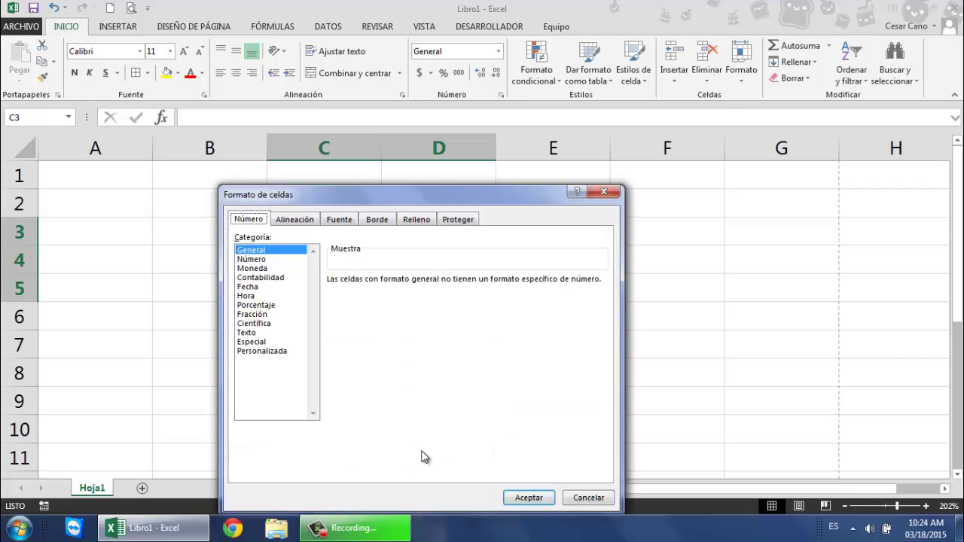
{"action": "left_click", "coordinate": [607, 190]}
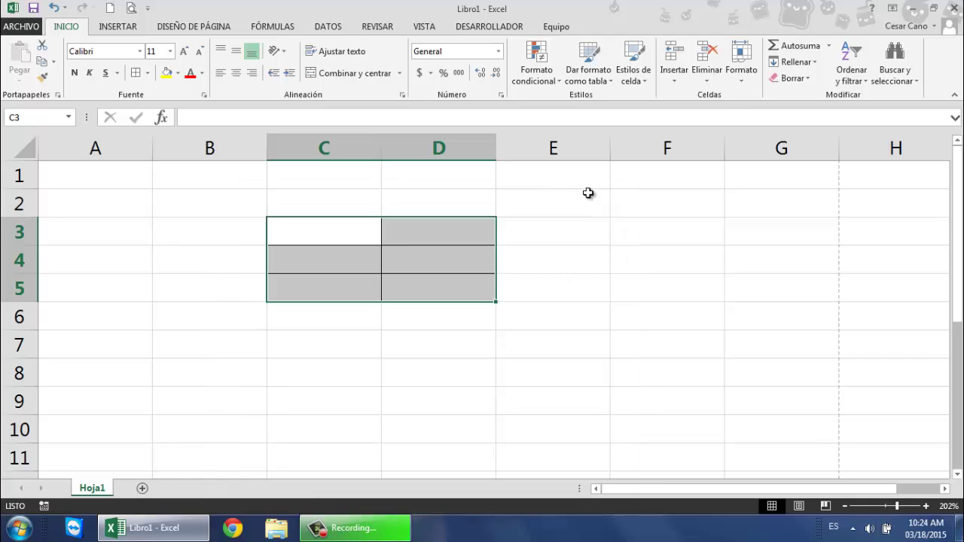
Open the cell formatting options for the range C3:D5 and choose a dark orange border line color
{"action": "right_click", "coordinate": [349, 250]}
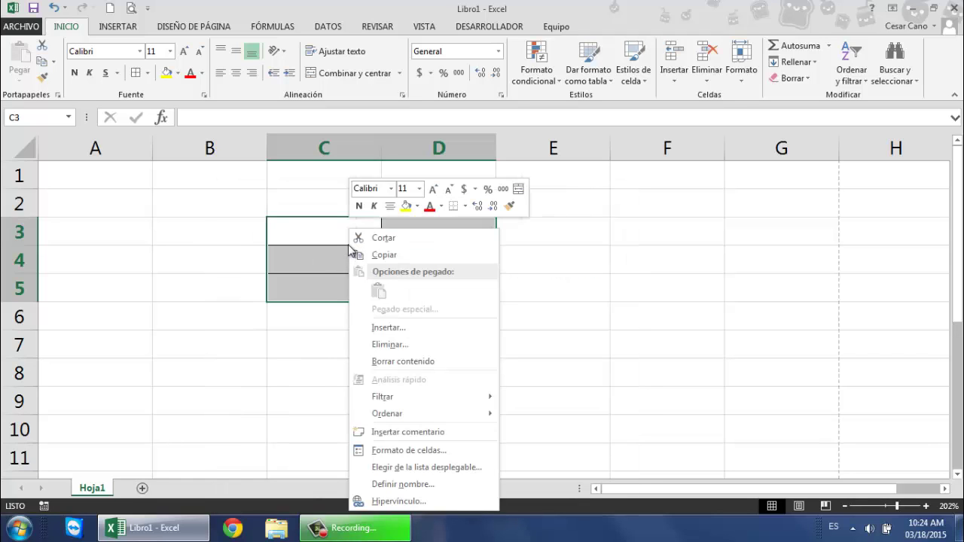
{"action": "left_click", "coordinate": [391, 451]}
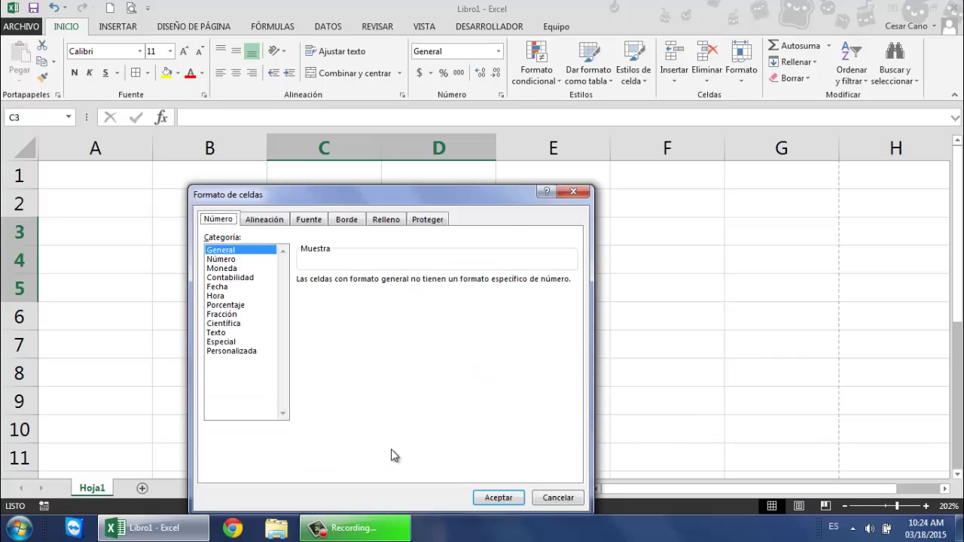
{"action": "left_click_drag", "start_coordinate": [401, 195], "coordinate": [453, 104]}
{"action": "left_click", "coordinate": [320, 129]}
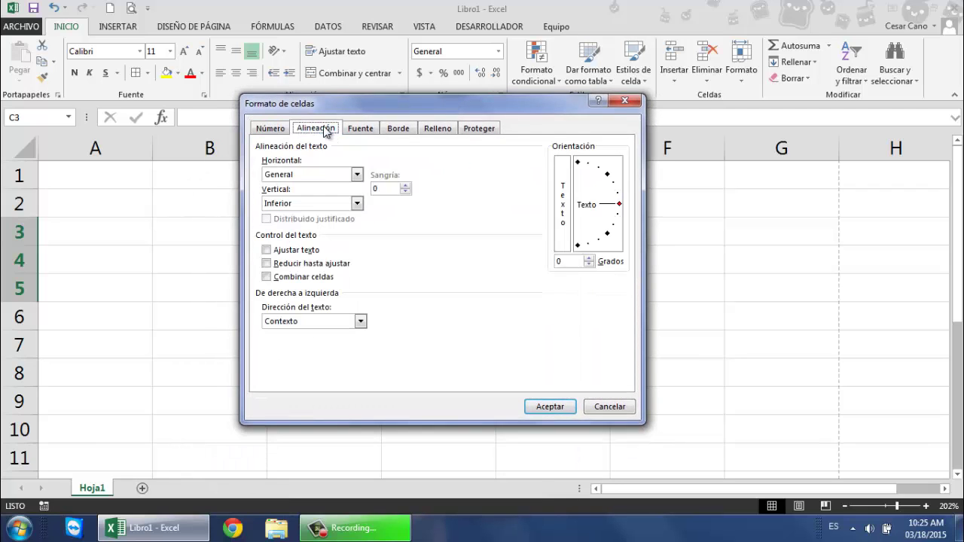
{"action": "left_click", "coordinate": [359, 130]}
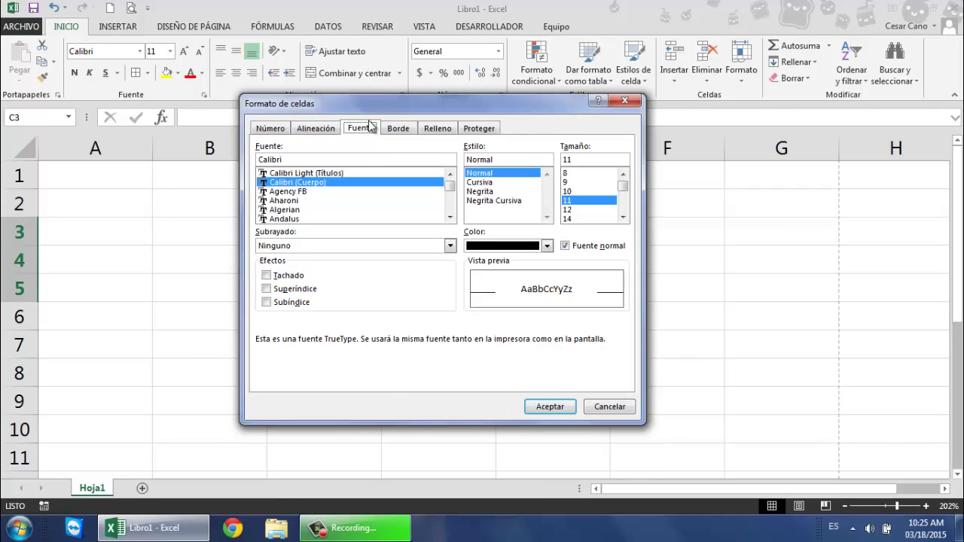
{"action": "left_click", "coordinate": [401, 132]}
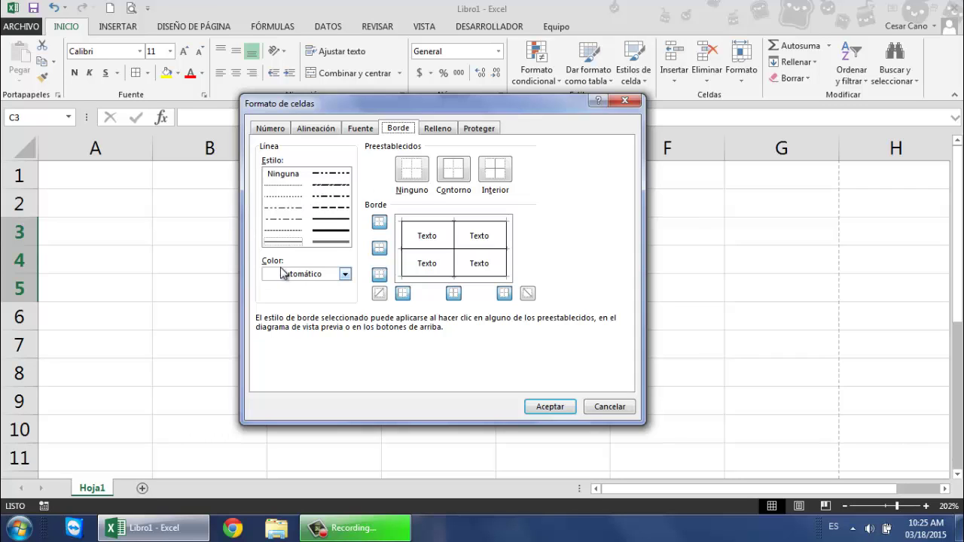
{"action": "left_click", "coordinate": [345, 274]}
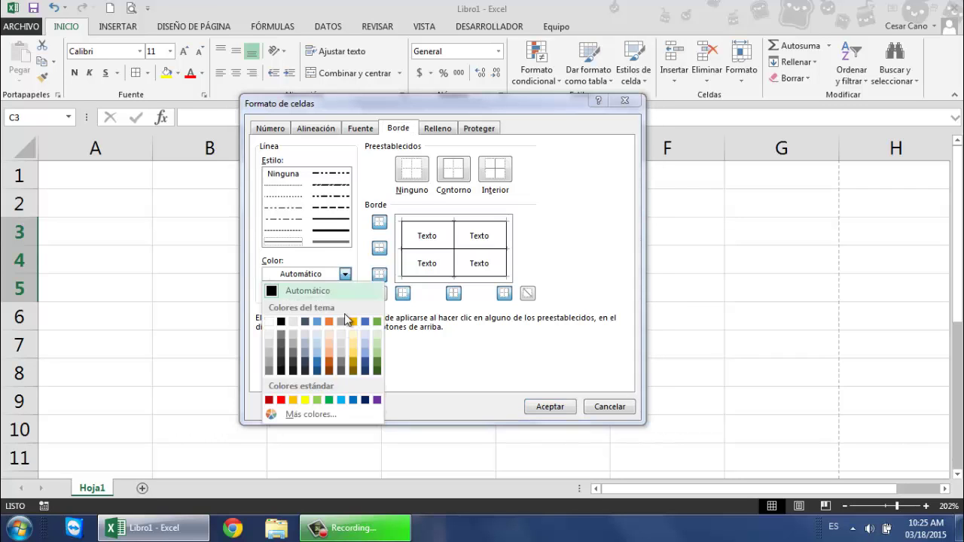
{"action": "left_click", "coordinate": [330, 365]}
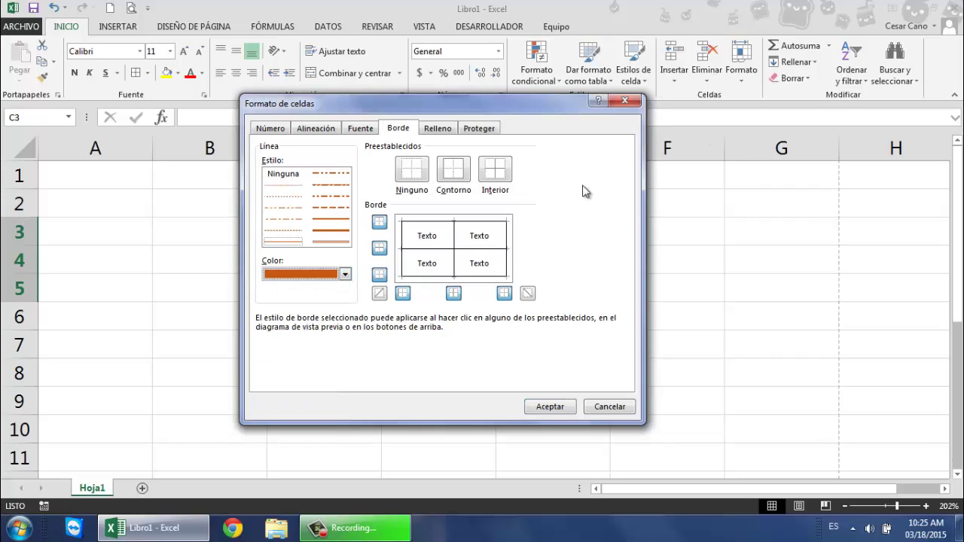
Apply the dark orange line to all outer and inner borders of the range C3:D5
{"action": "left_click", "coordinate": [443, 223]}
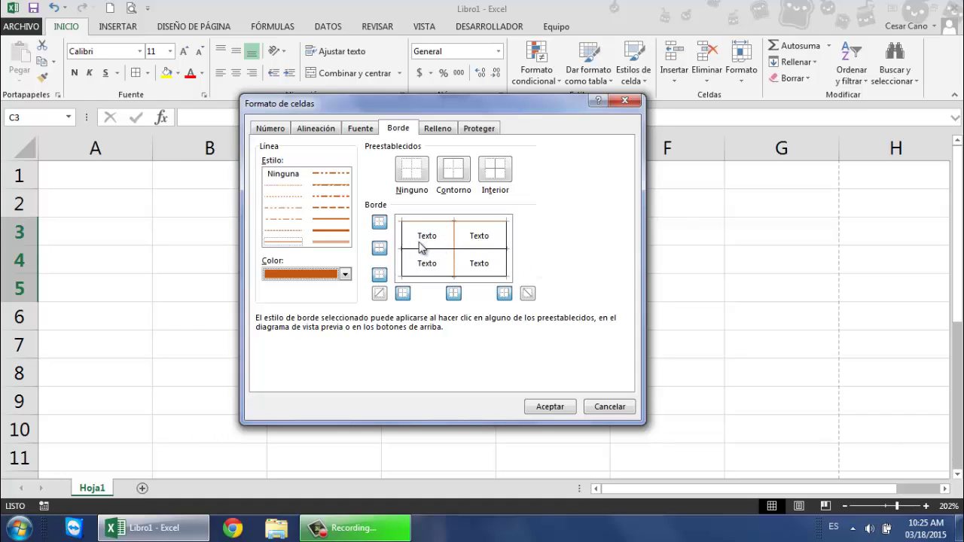
{"action": "left_click", "coordinate": [380, 250]}
{"action": "left_click", "coordinate": [380, 274]}
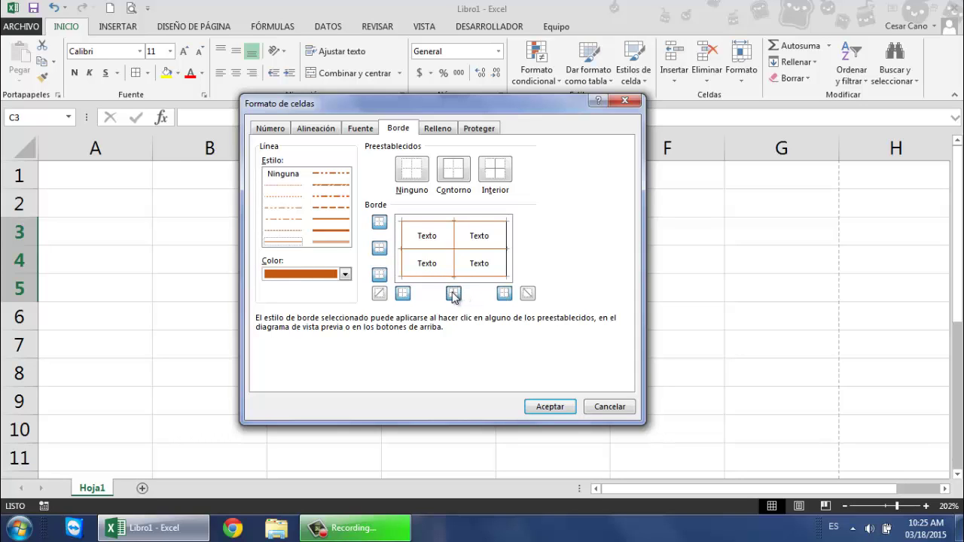
{"action": "left_click", "coordinate": [504, 295]}
{"action": "left_click", "coordinate": [557, 407]}
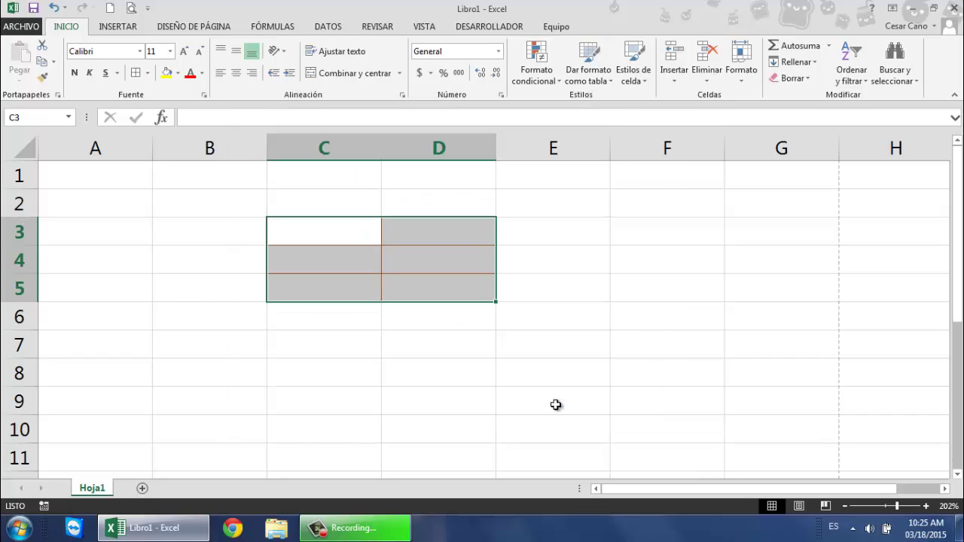
{"action": "left_click", "coordinate": [323, 311]}
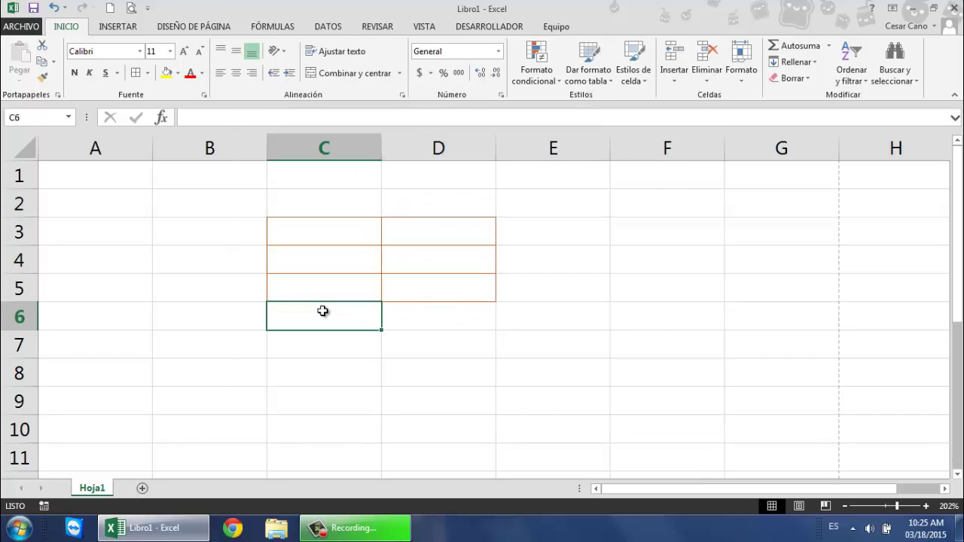
{"action": "left_click", "coordinate": [426, 314]}
Enter the heading Variables in cell C3
{"action": "left_click", "coordinate": [315, 230]}
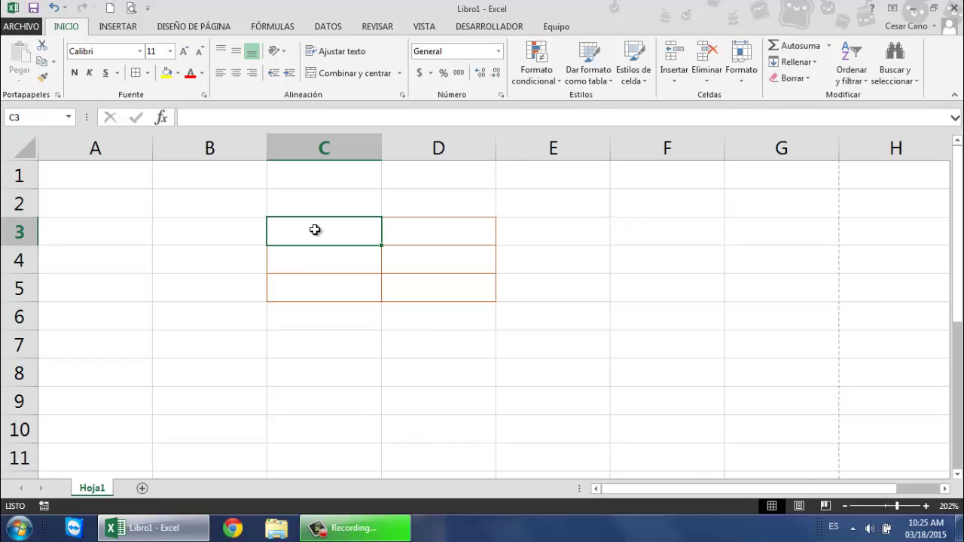
{"action": "type", "text": "Va"}
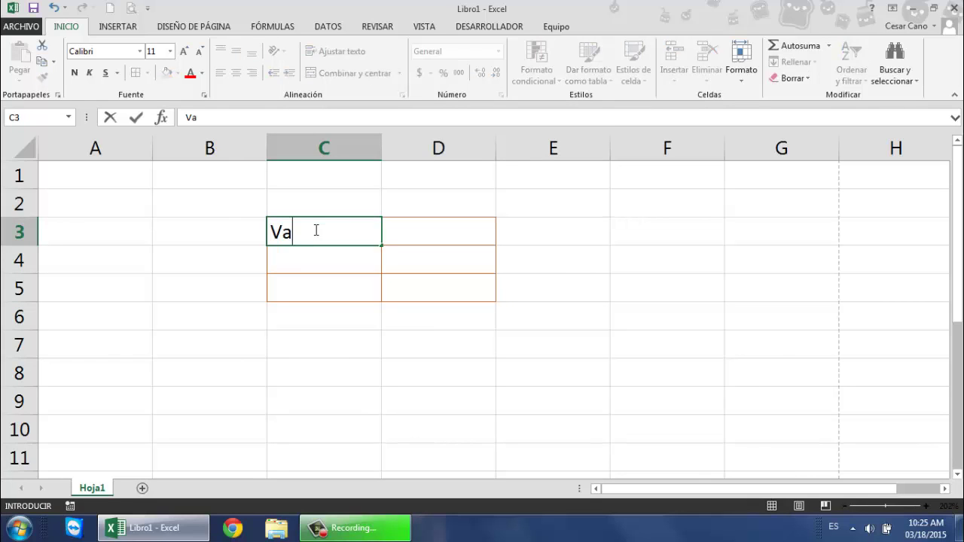
{"action": "type", "text": "riables"}
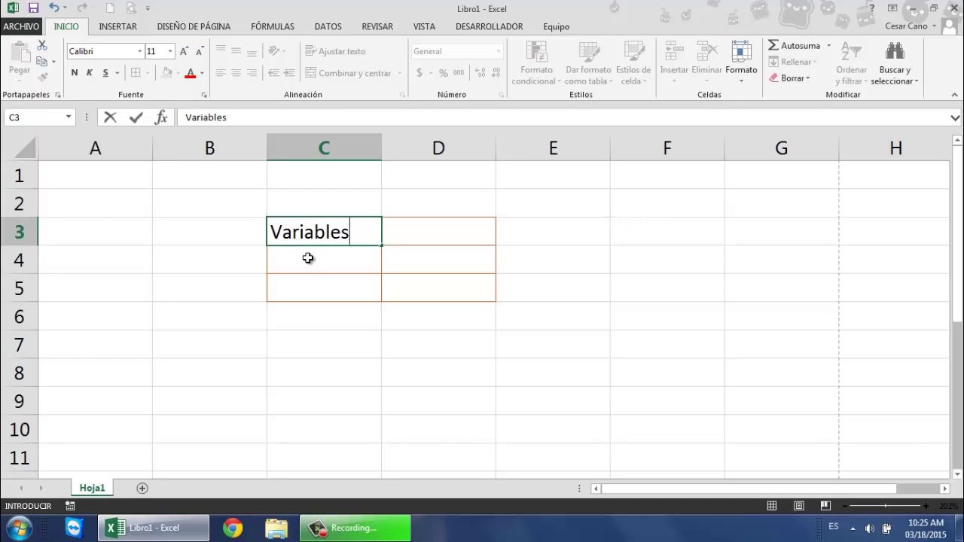
{"action": "key", "text": "Return"}
Enter 3 in cell C4, 5 in D4, 10 in C5 and 4 in D5
{"action": "type", "text": "3"}
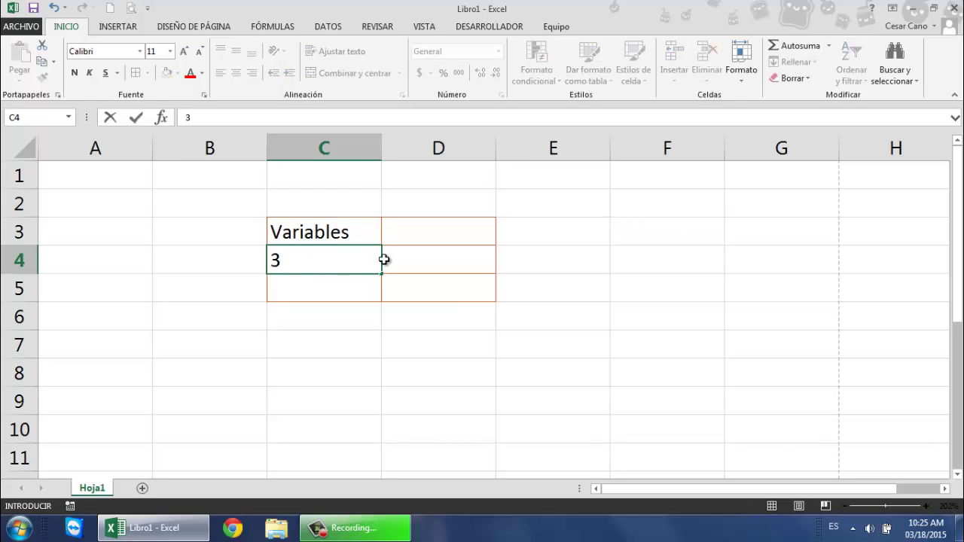
{"action": "left_click", "coordinate": [394, 259]}
{"action": "type", "text": "5"}
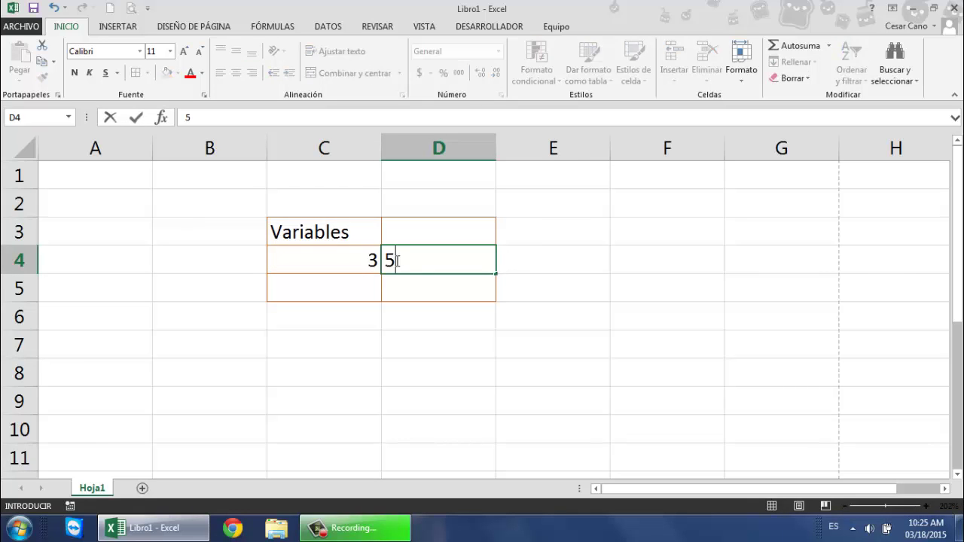
{"action": "left_click", "coordinate": [342, 292]}
{"action": "type", "text": "10"}
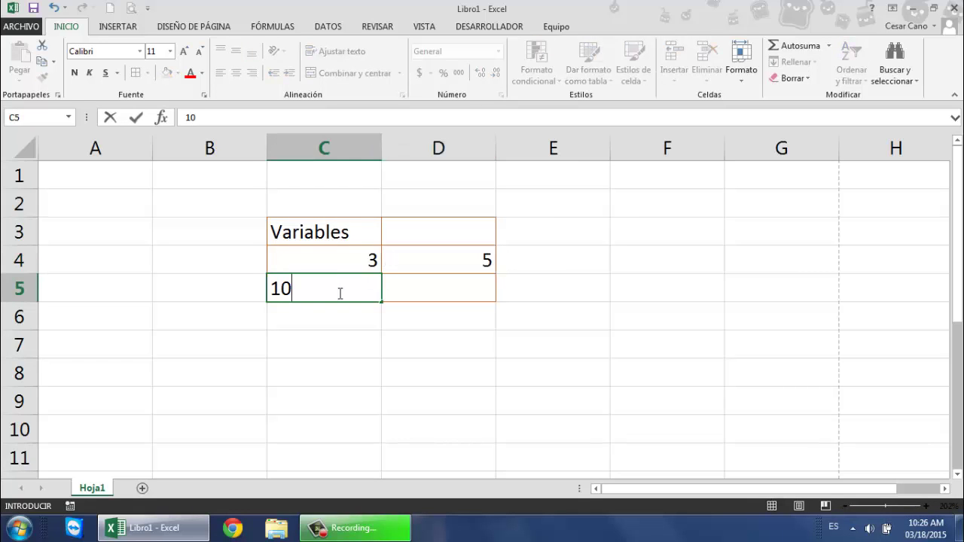
{"action": "left_click", "coordinate": [449, 279]}
{"action": "type", "text": "4"}
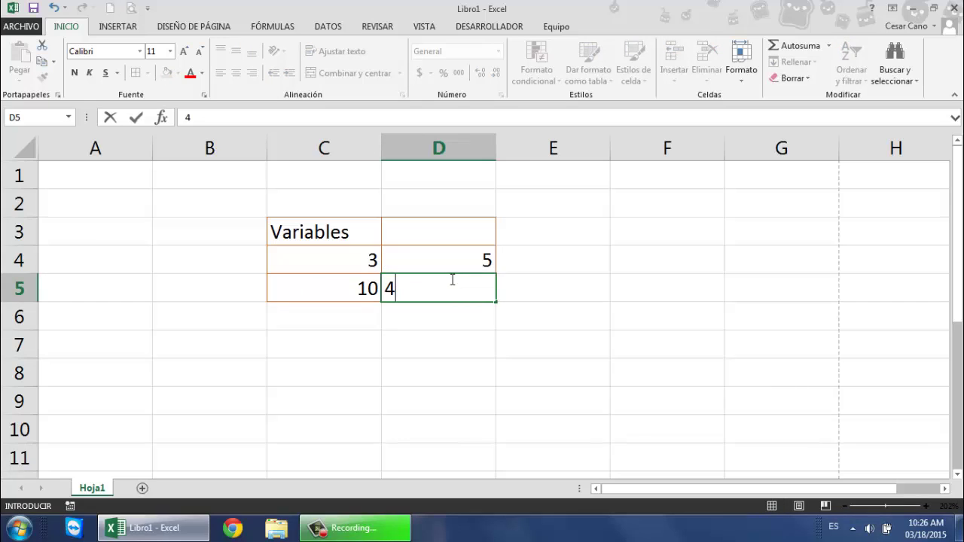
{"action": "left_click", "coordinate": [434, 235]}
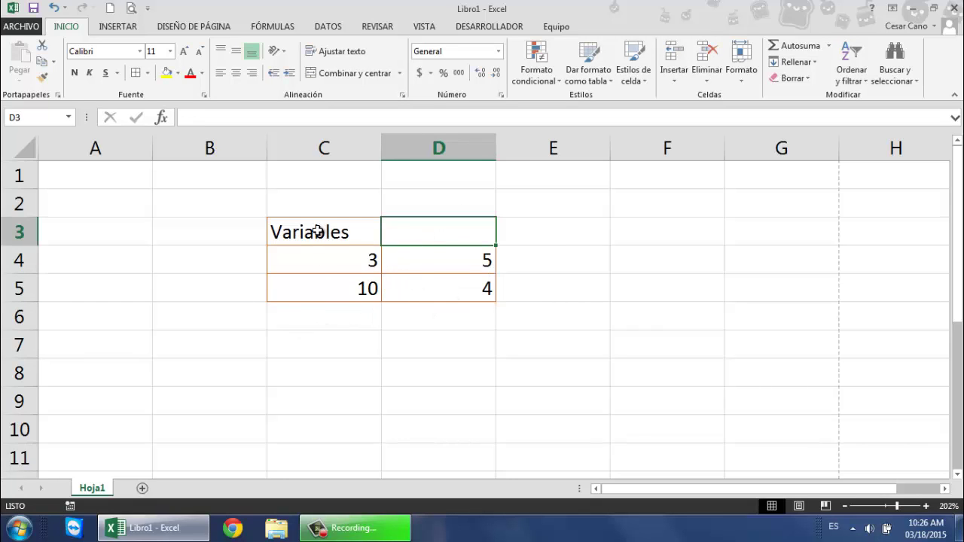
Examine the cells of the range C3:D5 one by one, from the heading row down to the last row
{"action": "mouse_move", "coordinate": [293, 233]}
{"action": "left_mouse_down"}
{"action": "mouse_move", "coordinate": [429, 238]}
{"action": "mouse_move", "coordinate": [296, 237]}
{"action": "left_mouse_up"}
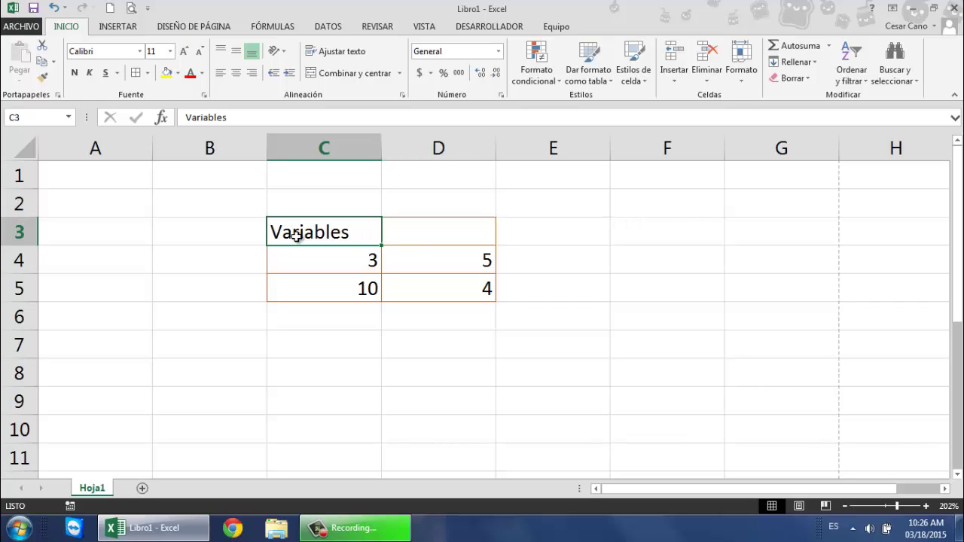
{"action": "left_click", "coordinate": [429, 235]}
{"action": "left_click", "coordinate": [313, 232]}
{"action": "left_click", "coordinate": [410, 234]}
{"action": "left_click", "coordinate": [326, 233]}
{"action": "left_click", "coordinate": [346, 265]}
{"action": "left_click", "coordinate": [407, 265]}
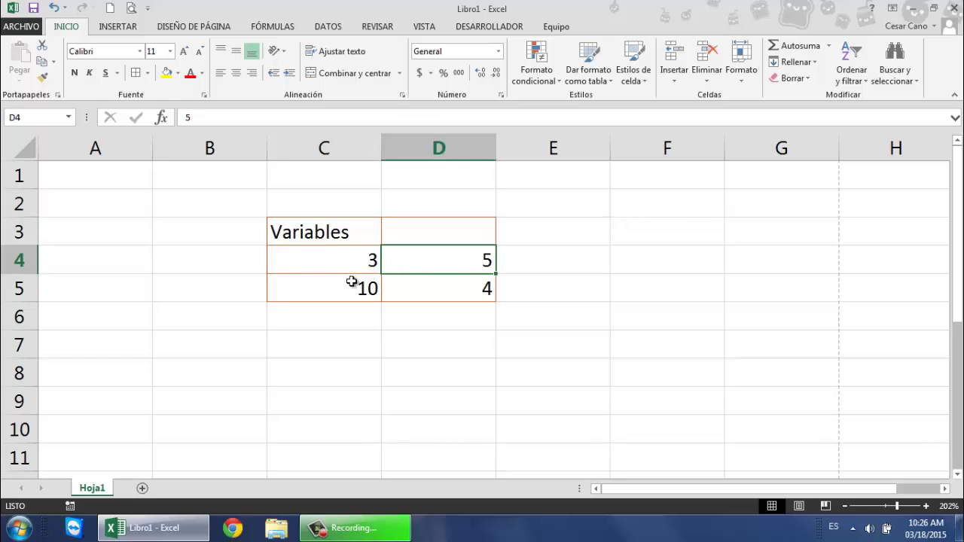
{"action": "left_click", "coordinate": [351, 282]}
{"action": "left_click", "coordinate": [419, 284]}
Merge and center the Variables heading across cells C3:D3
{"action": "left_click", "coordinate": [322, 228]}
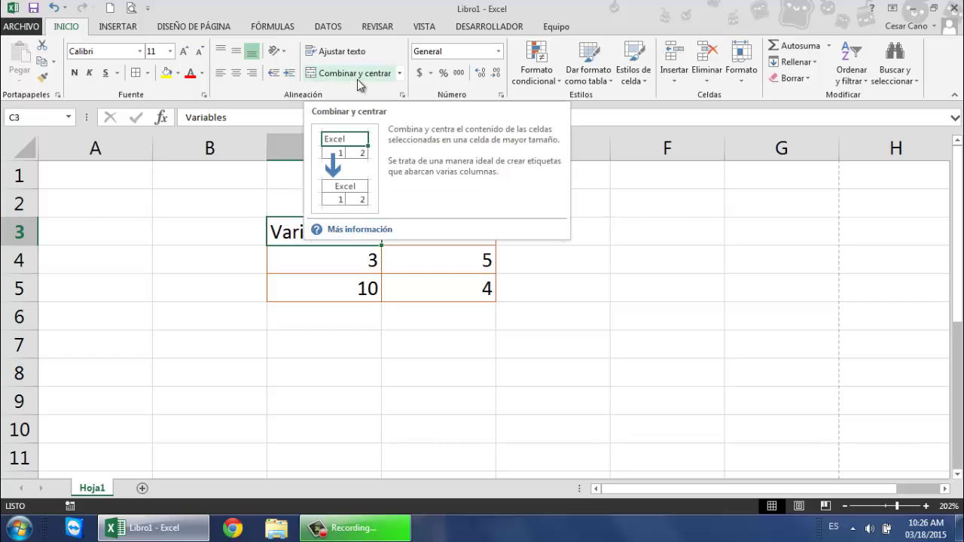
{"action": "left_click", "coordinate": [401, 74]}
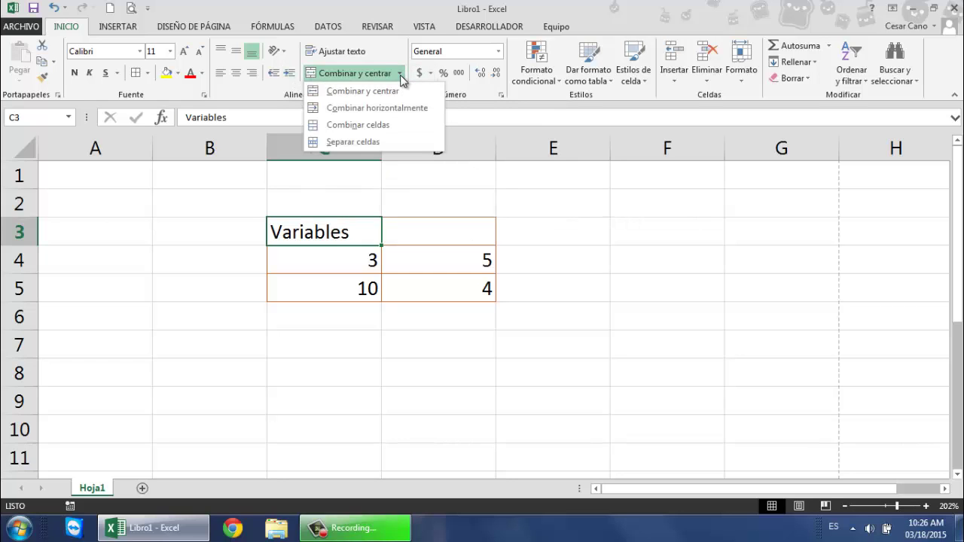
{"action": "left_click", "coordinate": [339, 230]}
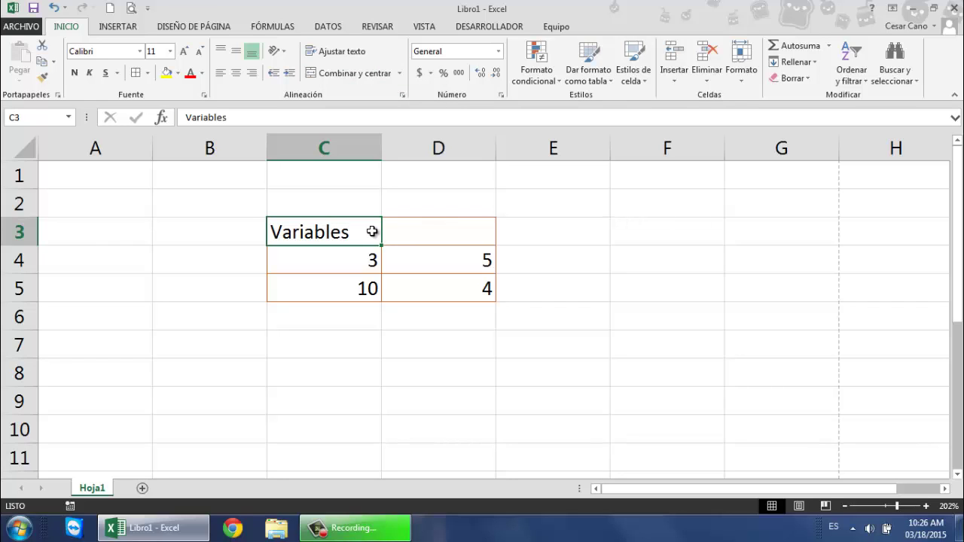
{"action": "left_click_drag", "start_coordinate": [374, 229], "coordinate": [427, 231]}
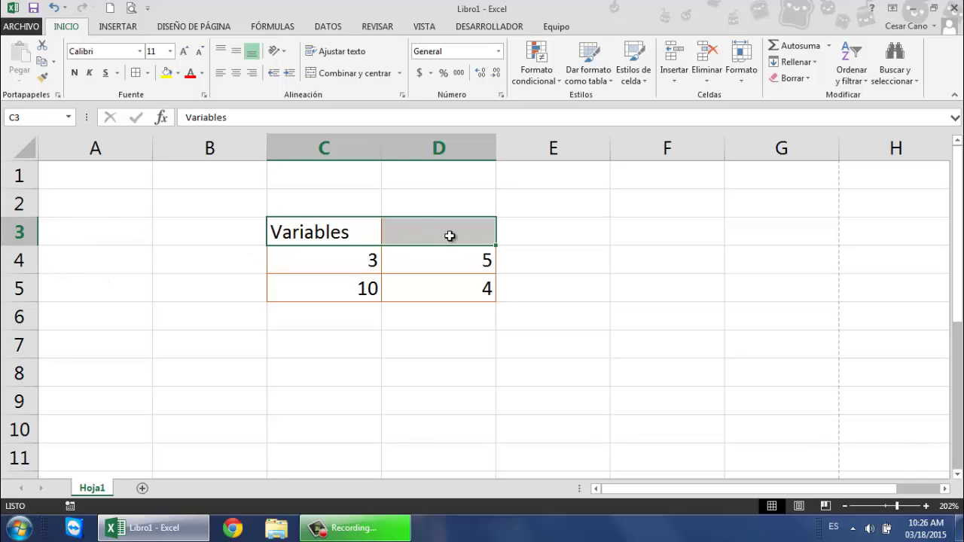
{"action": "left_click", "coordinate": [400, 74]}
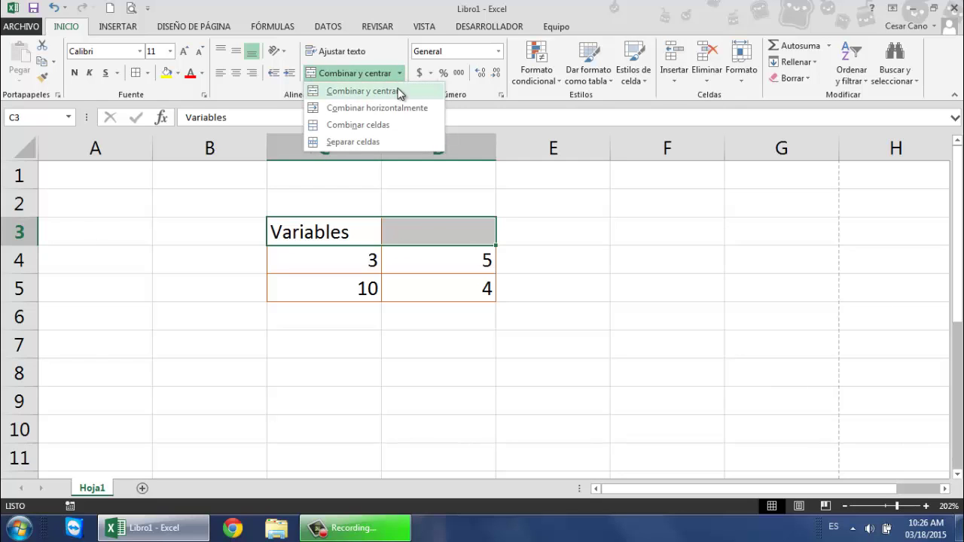
{"action": "left_click", "coordinate": [390, 91]}
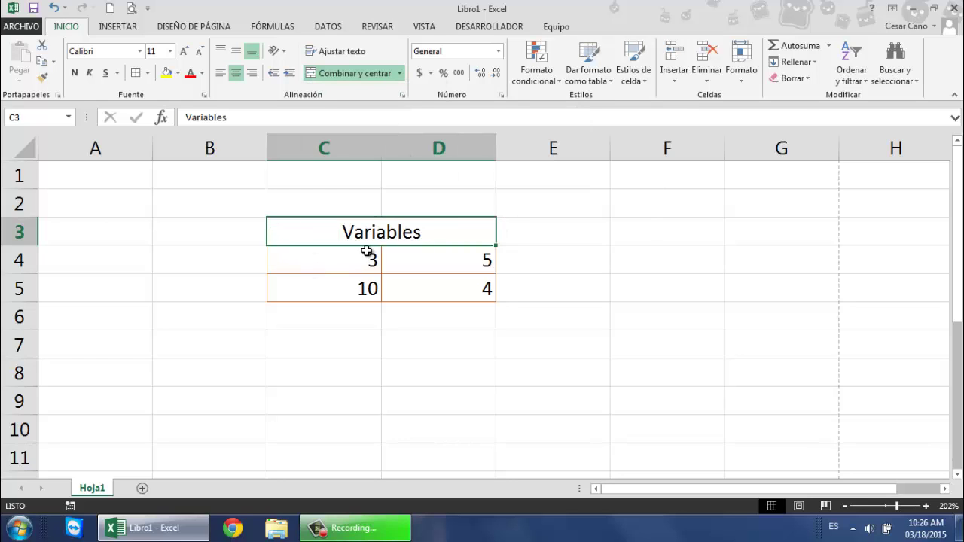
Fill the merged Variables heading cell with light orange
{"action": "left_click", "coordinate": [347, 268]}
{"action": "left_click_drag", "start_coordinate": [421, 280], "coordinate": [418, 269]}
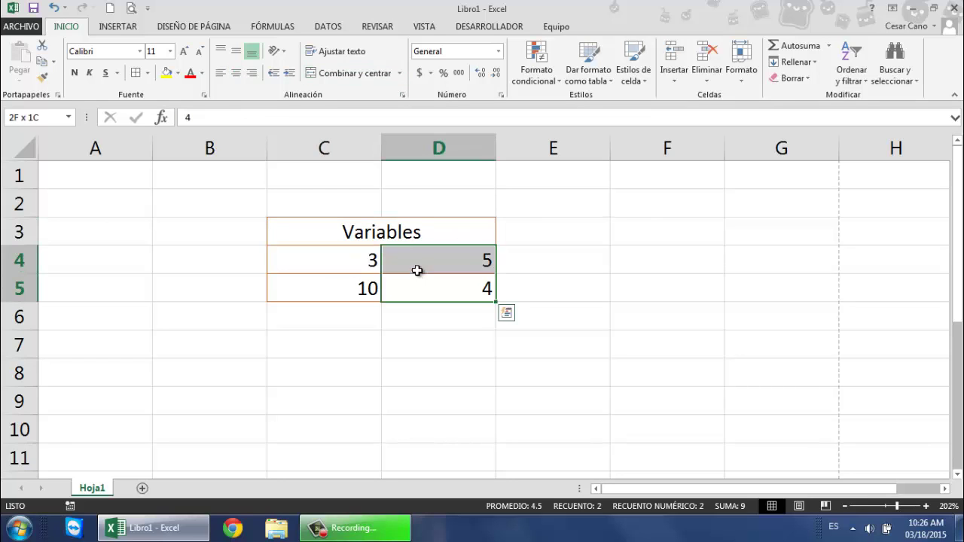
{"action": "left_click", "coordinate": [391, 230]}
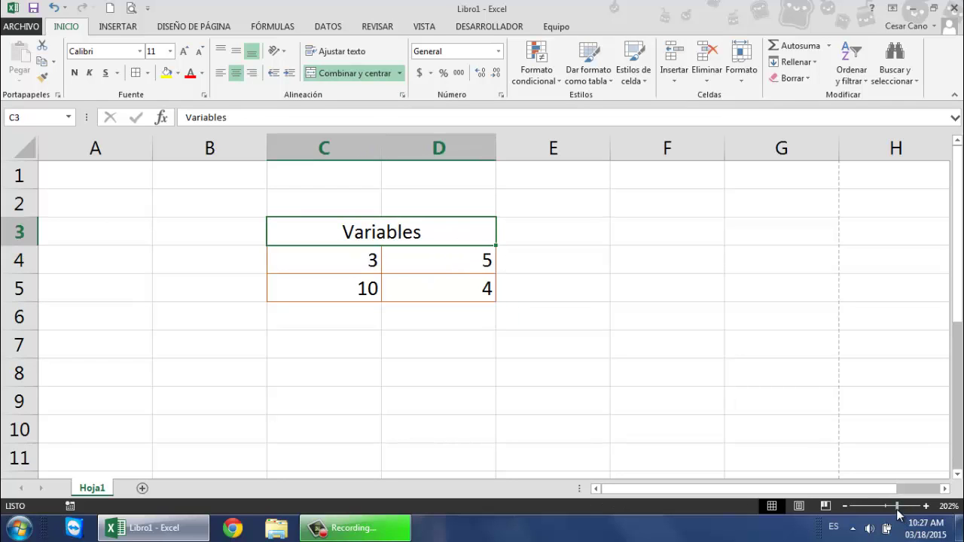
{"action": "left_click_drag", "start_coordinate": [897, 508], "coordinate": [908, 507]}
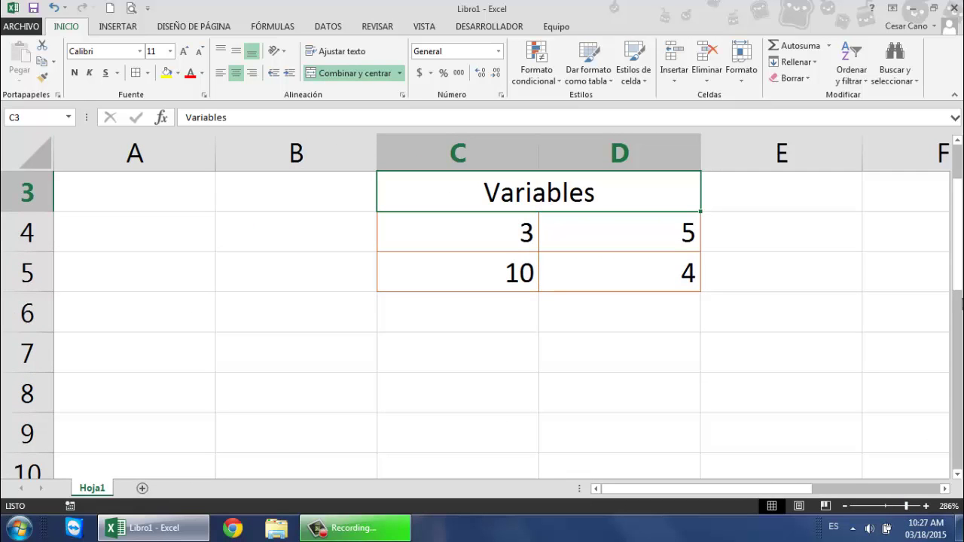
{"action": "left_click_drag", "start_coordinate": [956, 279], "coordinate": [954, 253]}
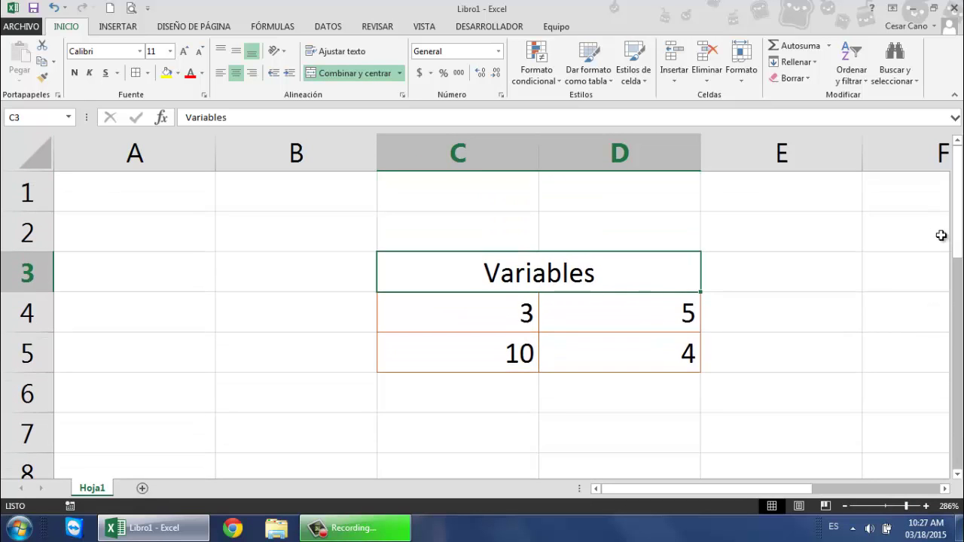
{"action": "left_click", "coordinate": [467, 313]}
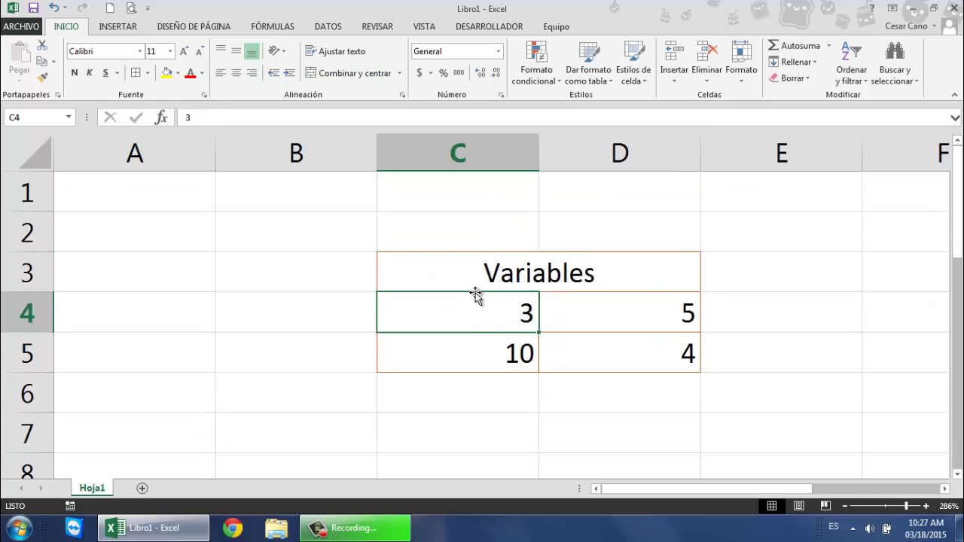
{"action": "left_click", "coordinate": [481, 274]}
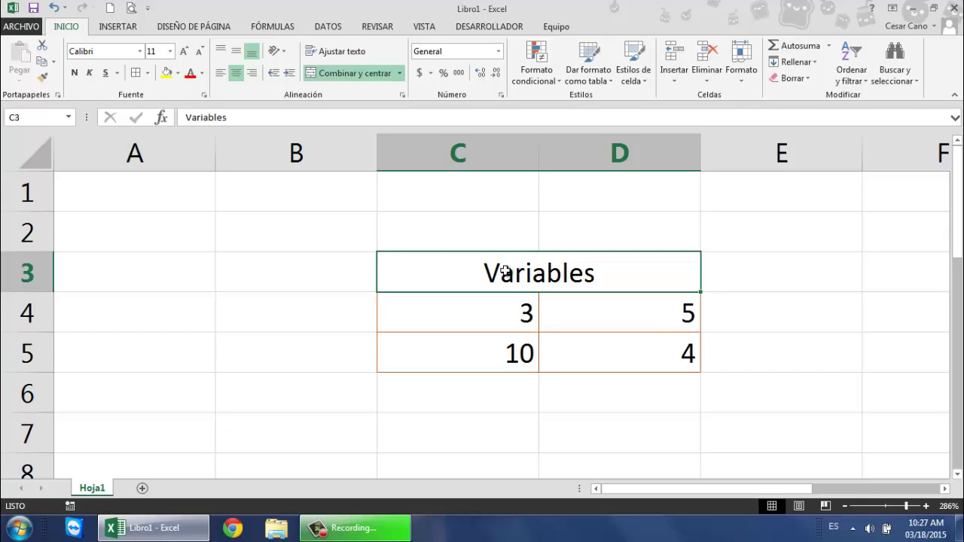
{"action": "left_click", "coordinate": [177, 73]}
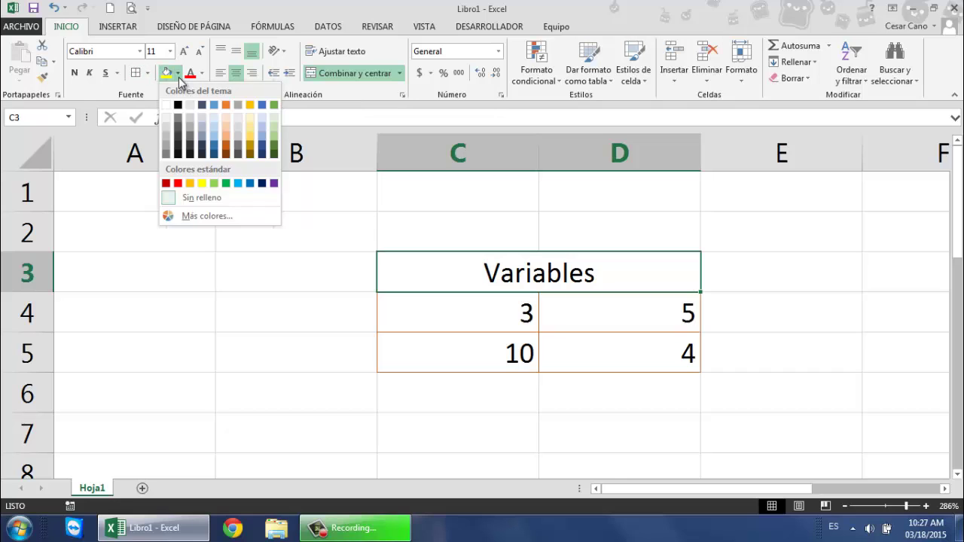
{"action": "left_click", "coordinate": [228, 141]}
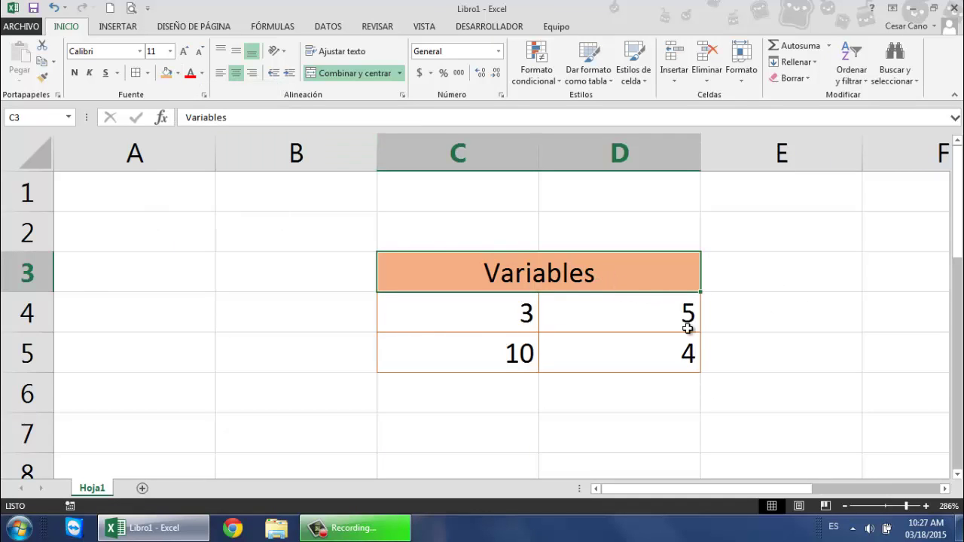
Enter the labels Suma in cell E3 and Promedio in E4
{"action": "left_click", "coordinate": [751, 263]}
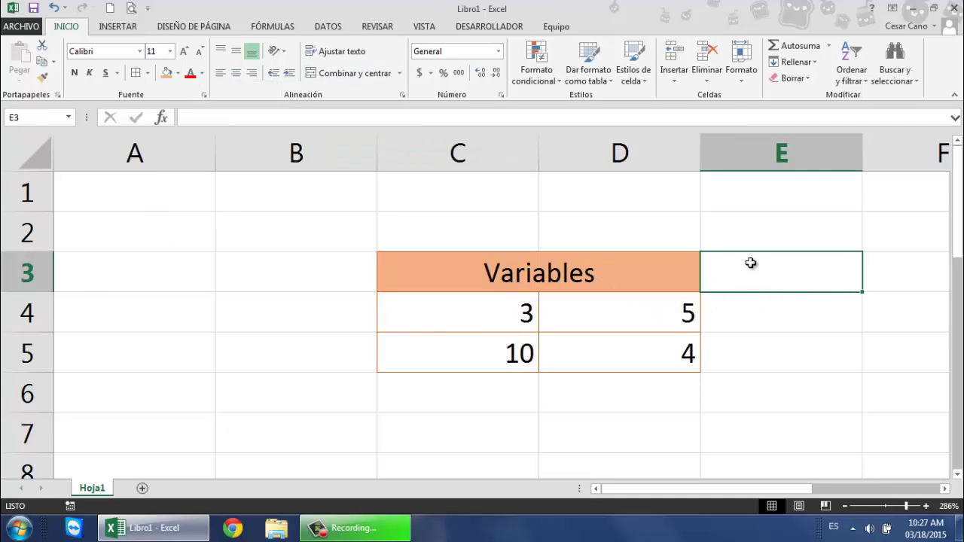
{"action": "type", "text": "Suma"}
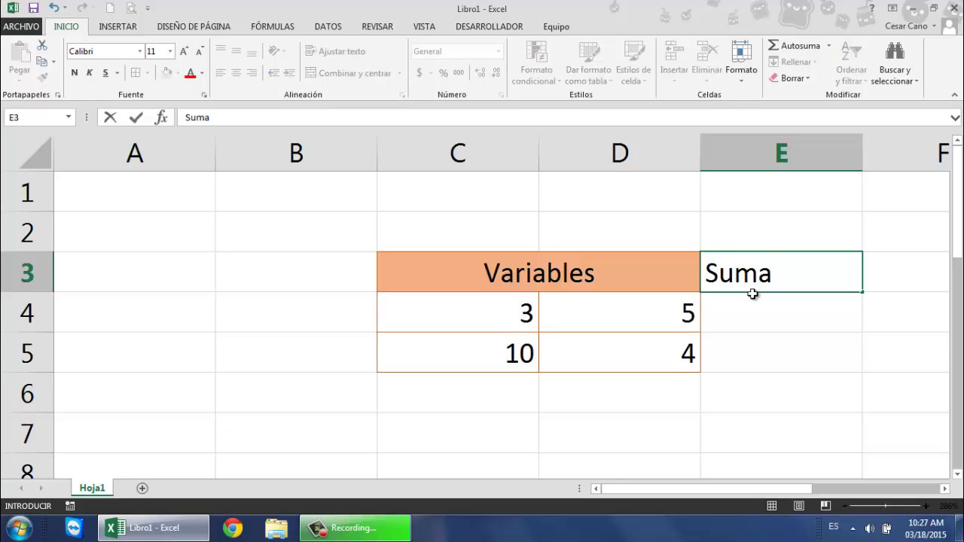
{"action": "key", "text": "Return"}
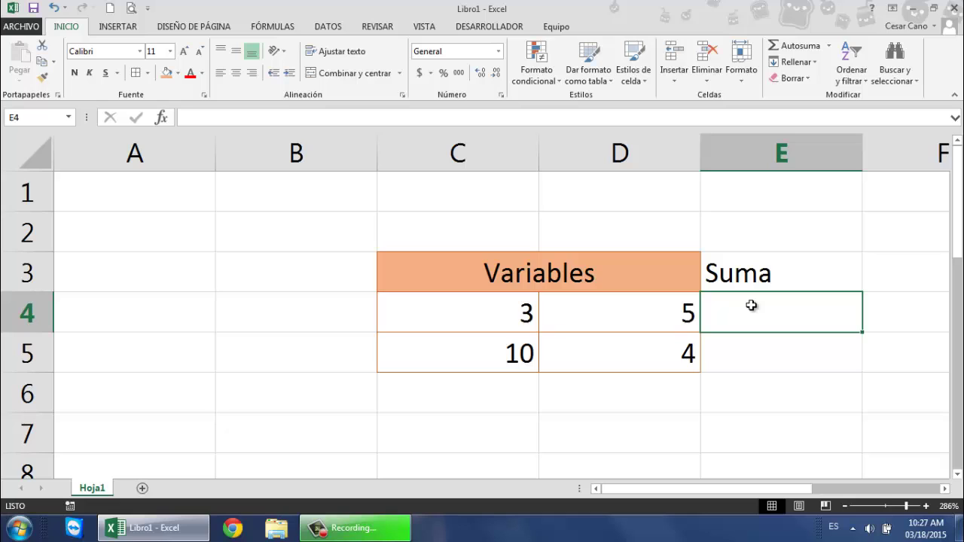
{"action": "type", "text": "Prm"}
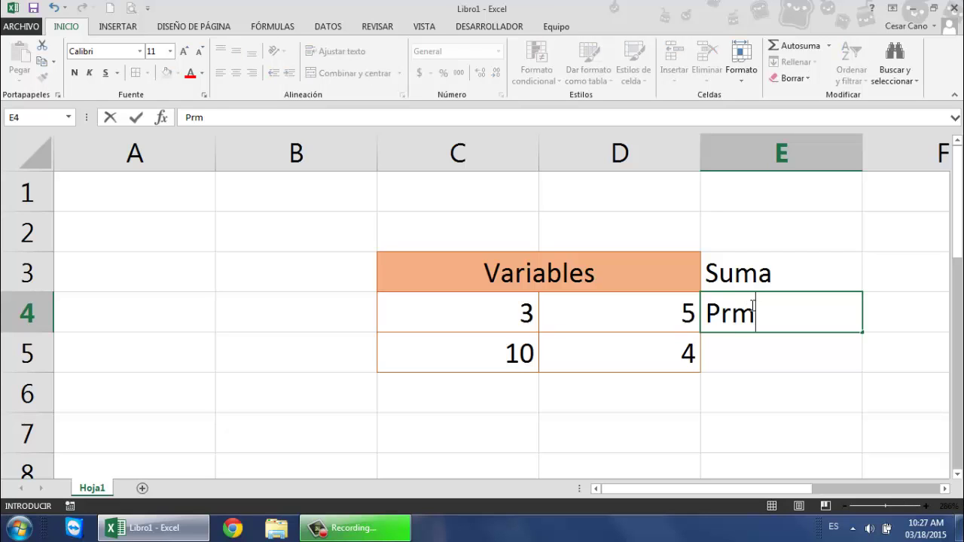
{"action": "key", "text": "BackSpace"}
{"action": "type", "text": "omedioo"}
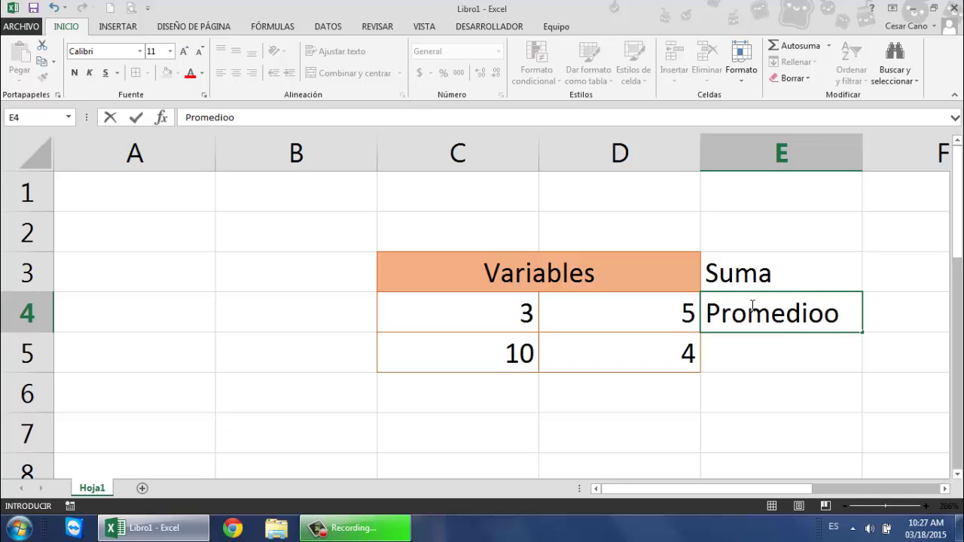
{"action": "key", "text": "BackSpace"}
{"action": "key", "text": "Return"}
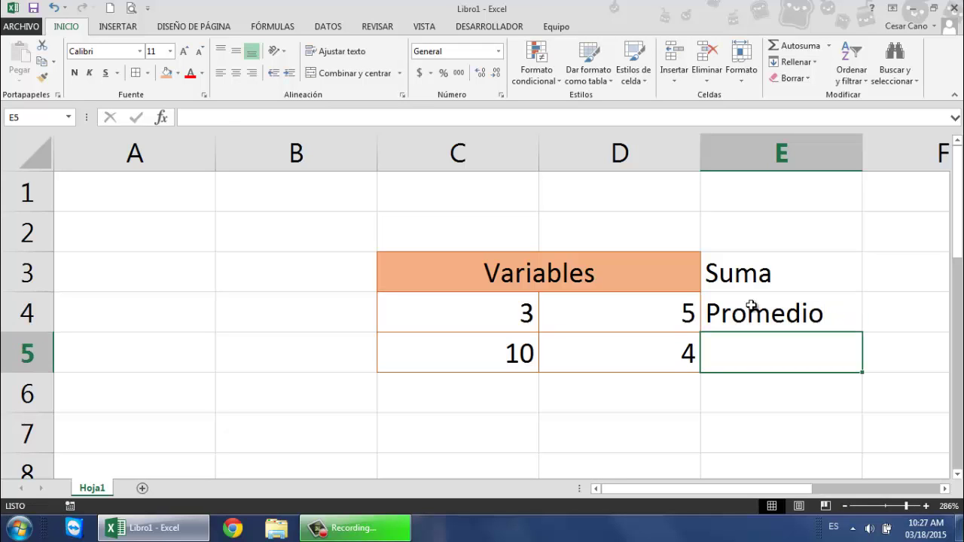
Enter the labels Max in cell E5 and Min in E6
{"action": "type", "text": "Max"}
{"action": "key", "text": "Return"}
{"action": "type", "text": "Min"}
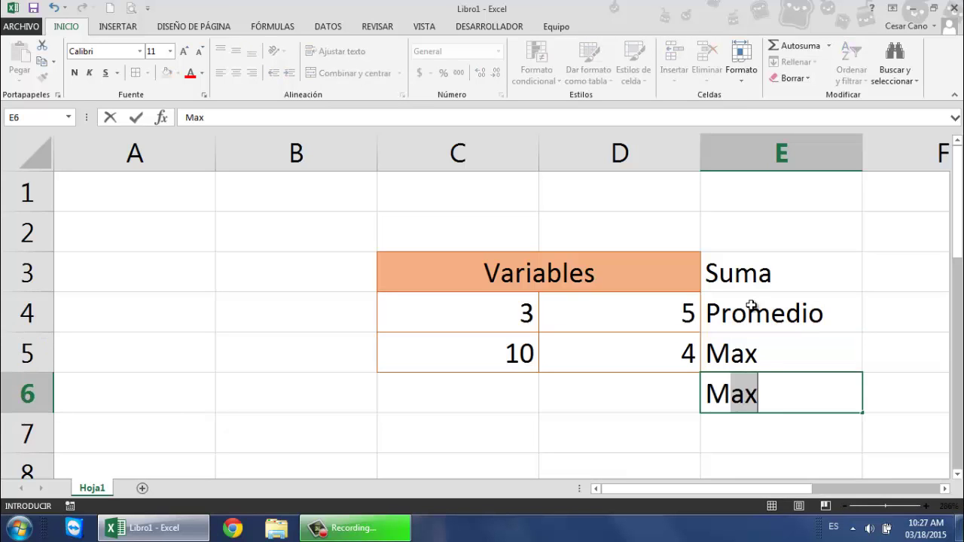
{"action": "left_click", "coordinate": [880, 368]}
Apply all borders to the range E3:F6
{"action": "left_click", "coordinate": [744, 273]}
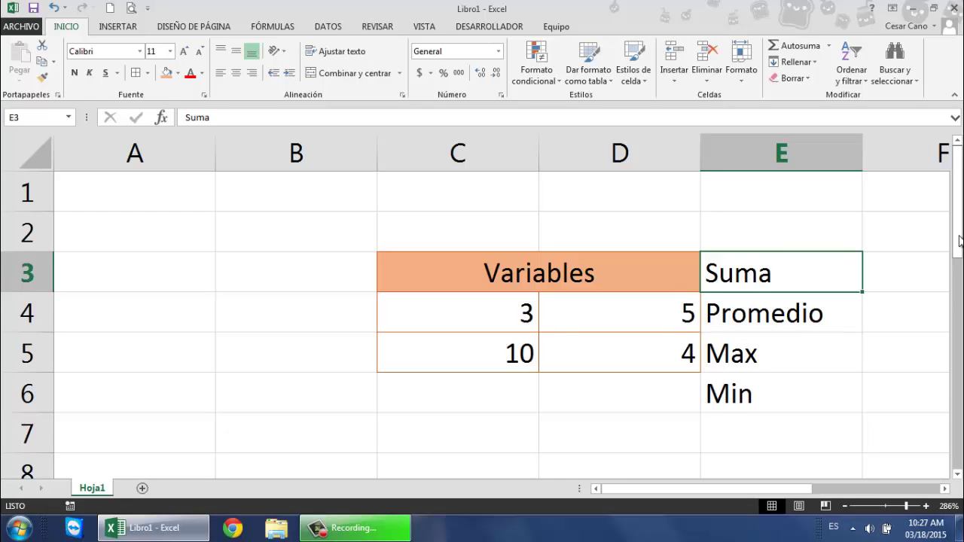
{"action": "left_click", "coordinate": [895, 507]}
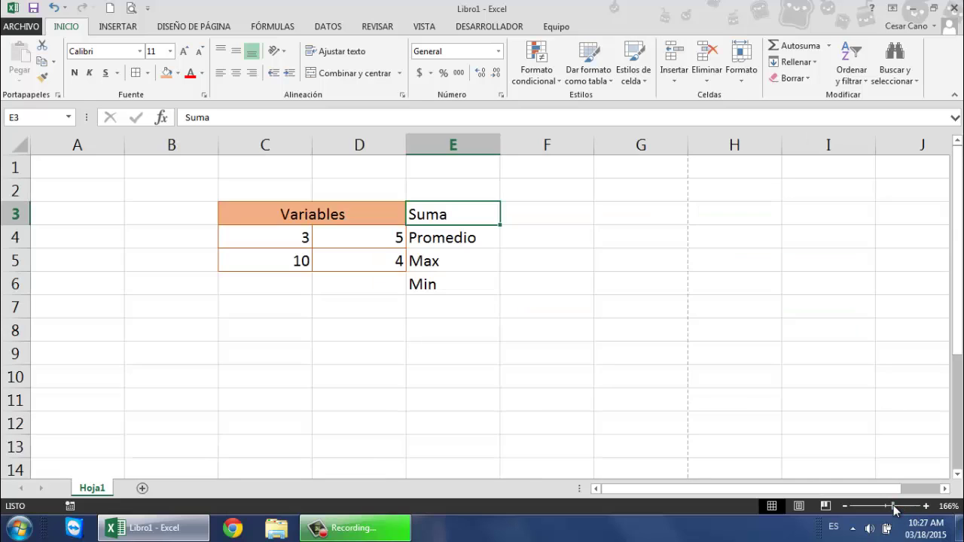
{"action": "left_click", "coordinate": [303, 216]}
{"action": "left_click", "coordinate": [442, 212]}
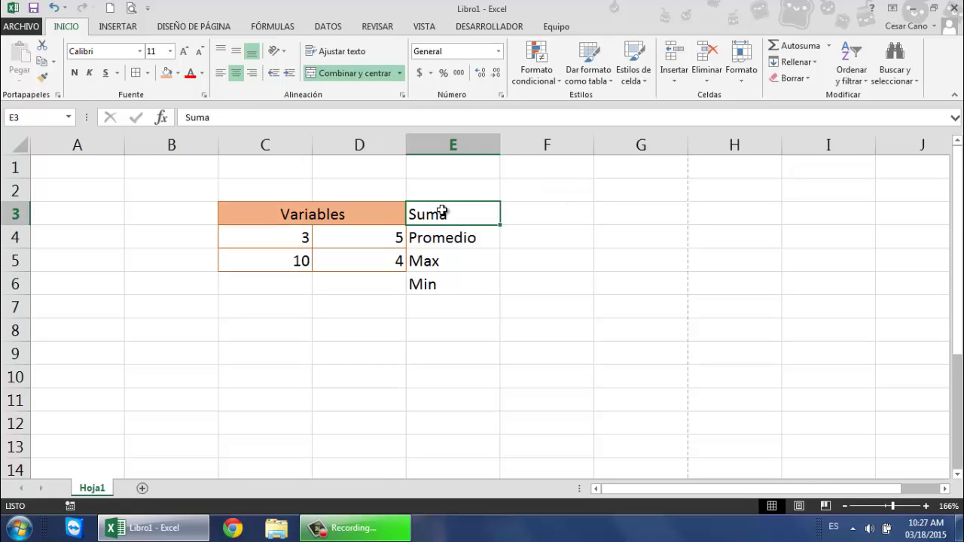
{"action": "left_click_drag", "start_coordinate": [442, 211], "coordinate": [544, 283]}
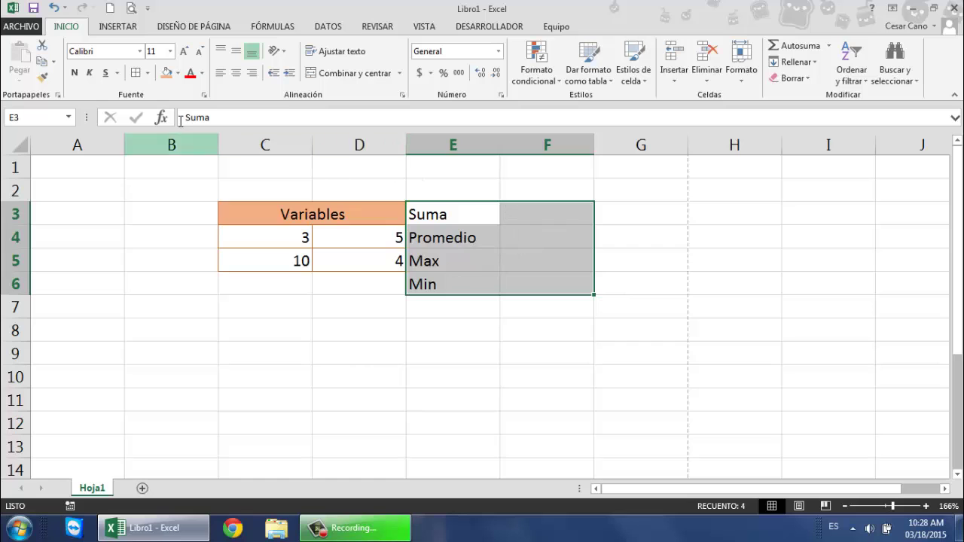
{"action": "left_click", "coordinate": [148, 74]}
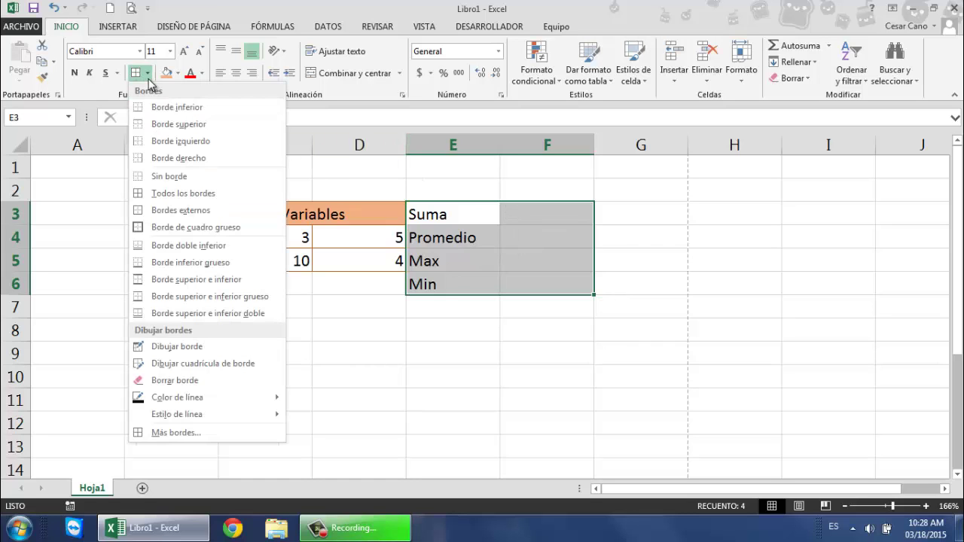
{"action": "left_click", "coordinate": [172, 194]}
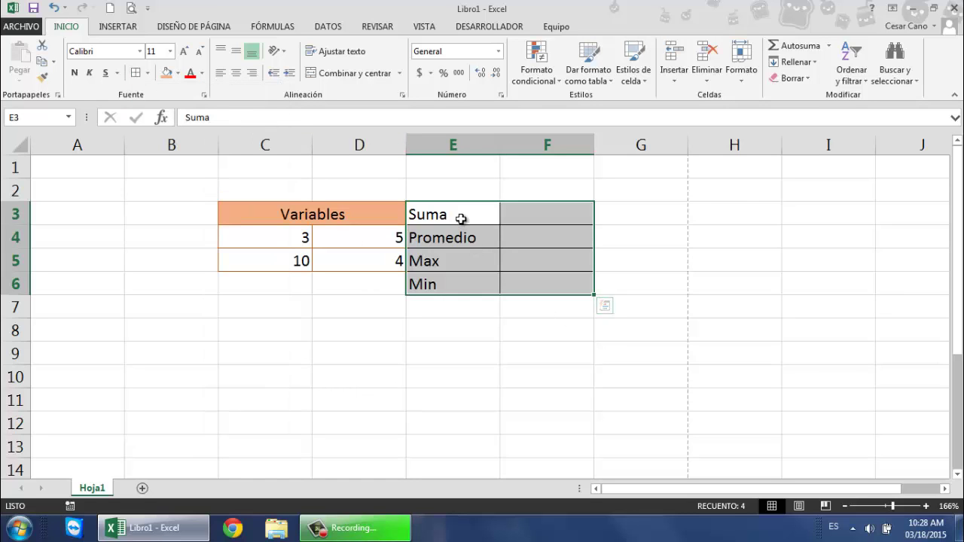
Fill the label cells E3:E6 with light gold
{"action": "left_click_drag", "start_coordinate": [460, 217], "coordinate": [458, 283]}
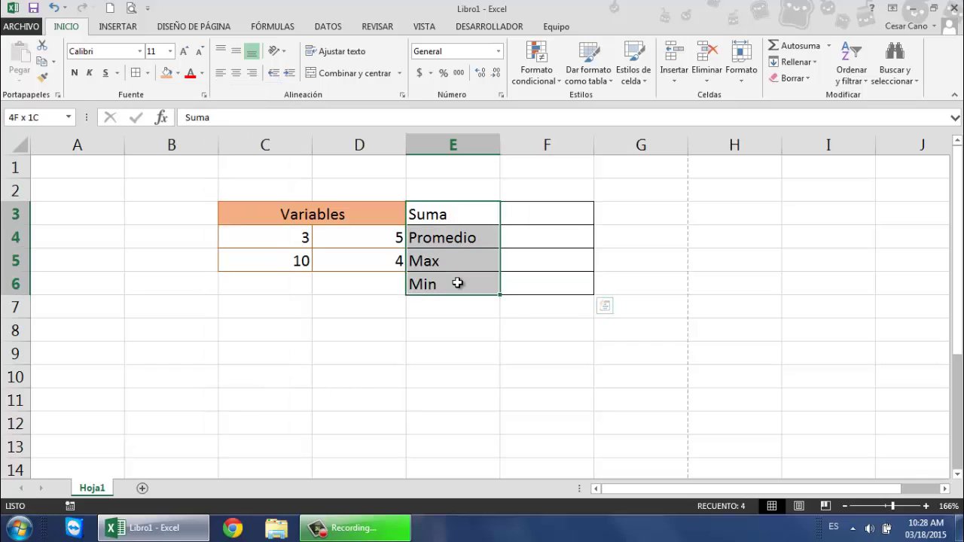
{"action": "left_click", "coordinate": [179, 74]}
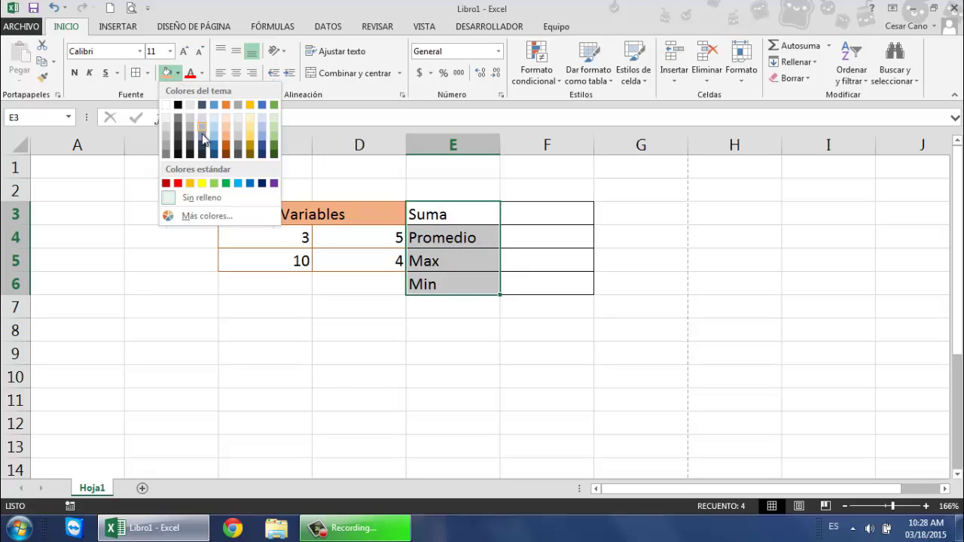
{"action": "left_click", "coordinate": [251, 140]}
{"action": "left_click", "coordinate": [466, 322]}
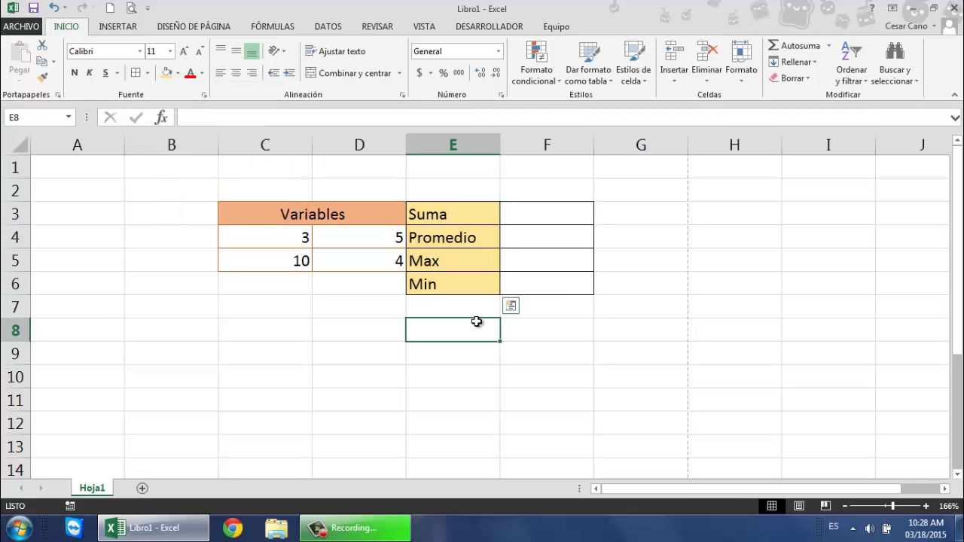
Move the bordered label block E3:F6 to A3:B6, beside the Variables table
{"action": "left_click_drag", "start_coordinate": [448, 217], "coordinate": [523, 276]}
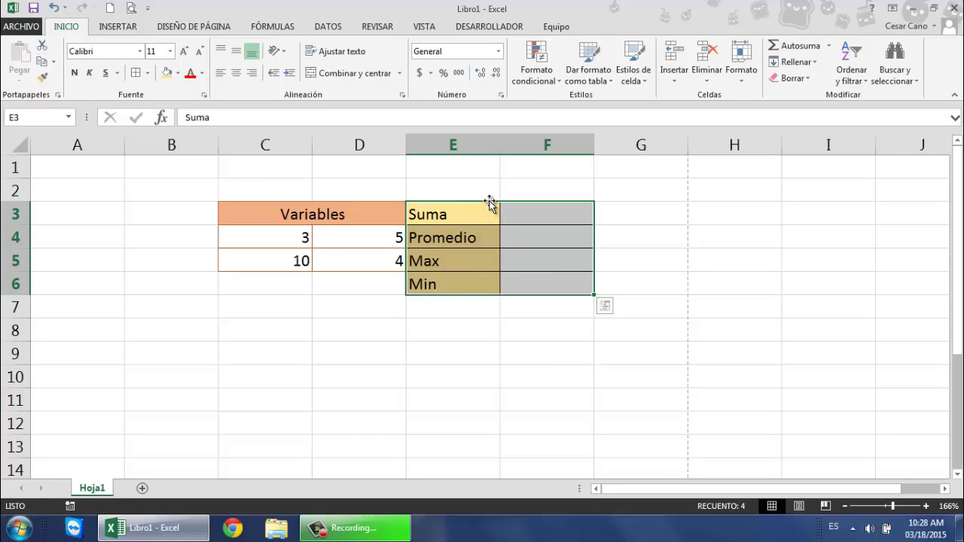
{"action": "left_click_drag", "start_coordinate": [490, 201], "coordinate": [67, 208]}
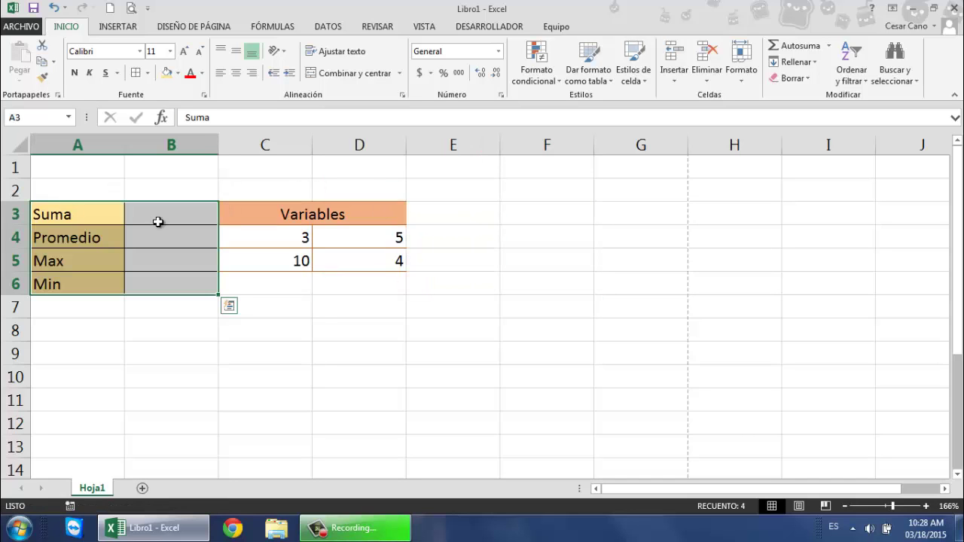
{"action": "left_click", "coordinate": [309, 297]}
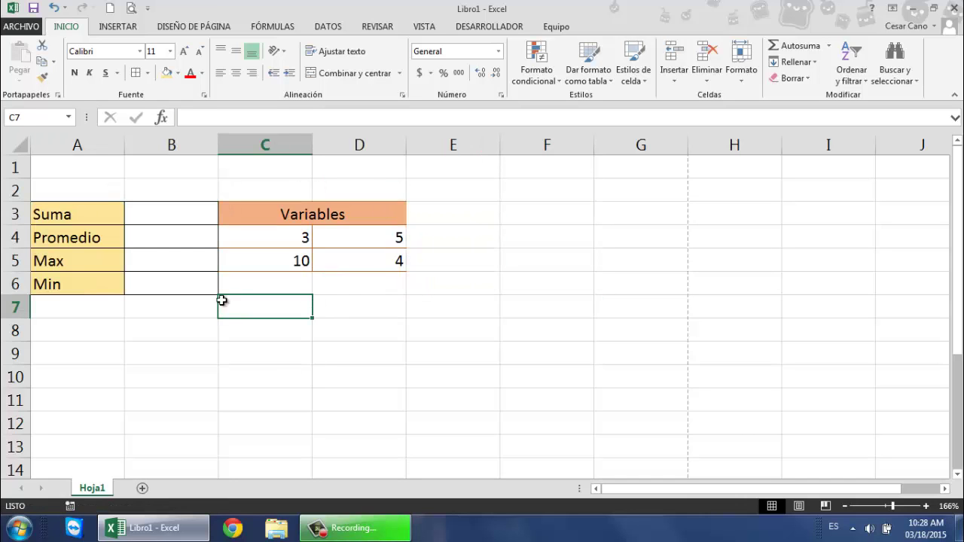
Enter a formula in B3 that adds the two values in row 4, =C4+D4
{"action": "left_click", "coordinate": [148, 216]}
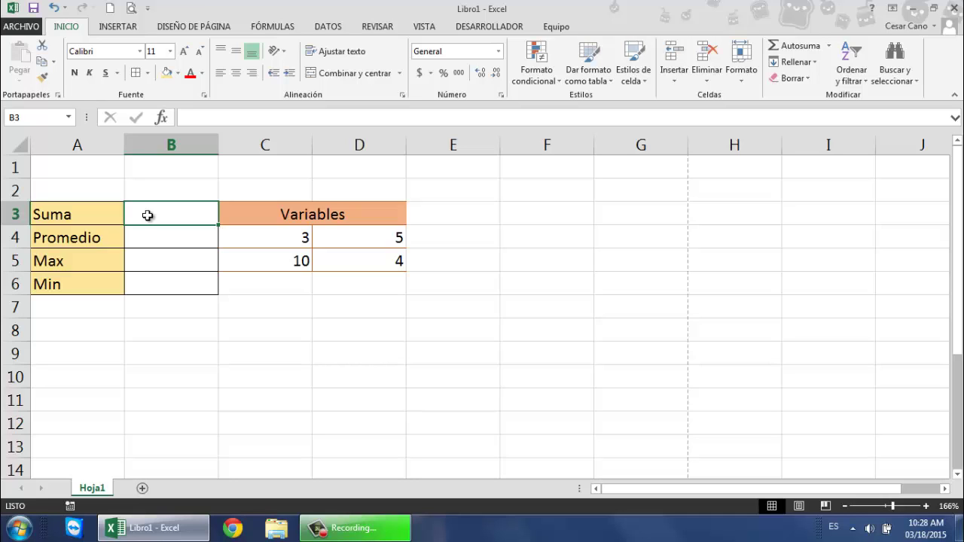
{"action": "type", "text": "="}
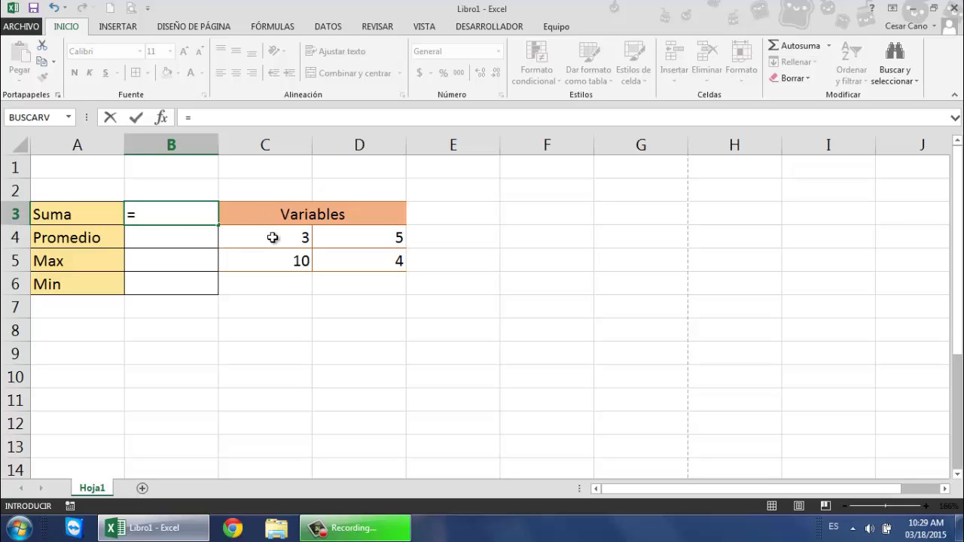
{"action": "left_click", "coordinate": [272, 237]}
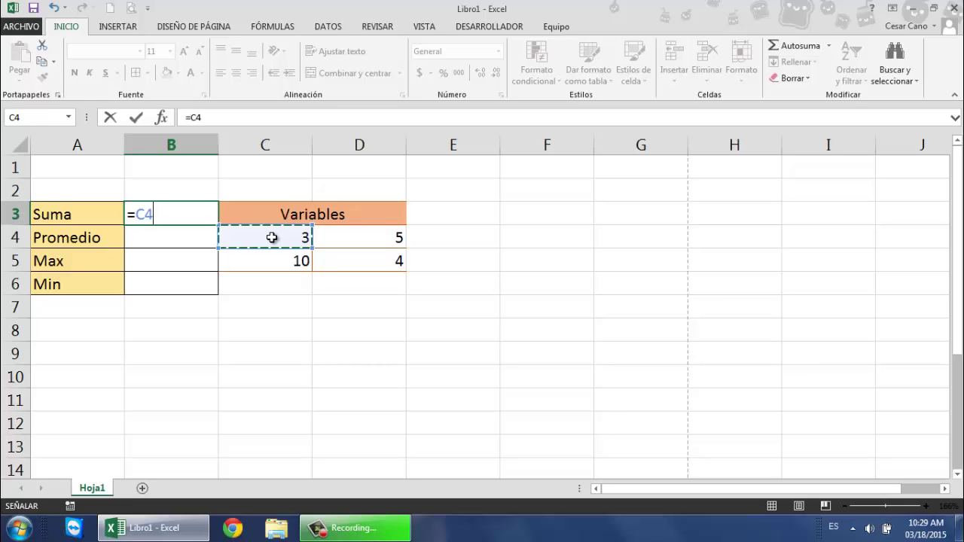
{"action": "type", "text": "+"}
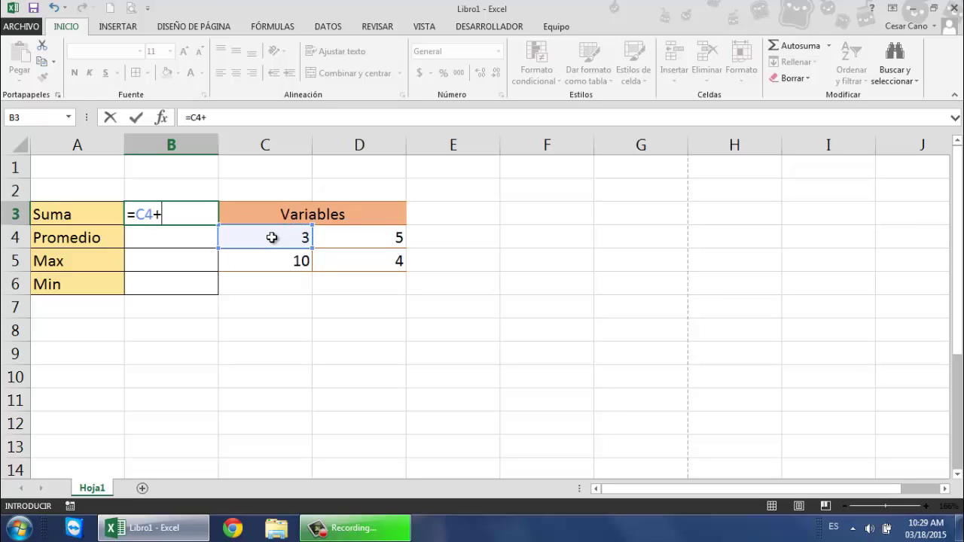
{"action": "left_click", "coordinate": [361, 241]}
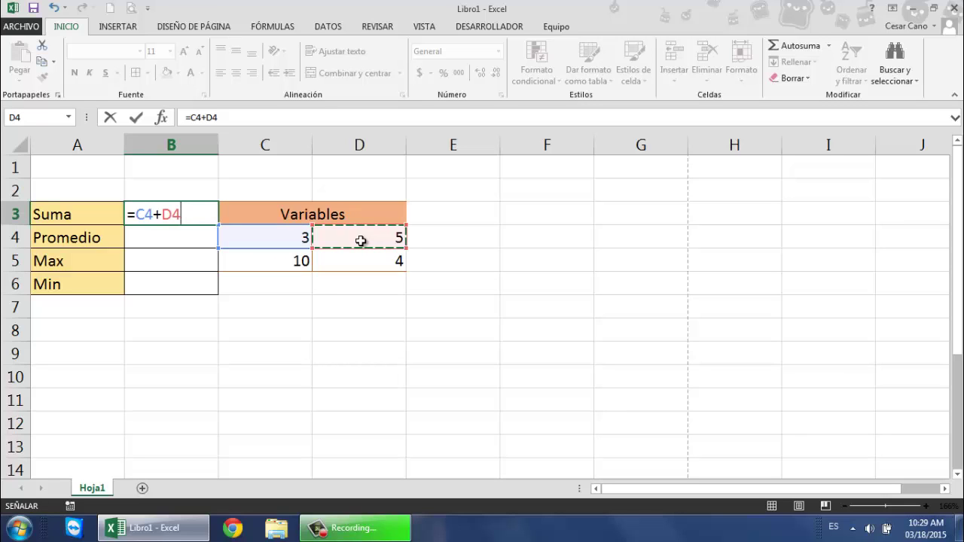
{"action": "key", "text": "Return"}
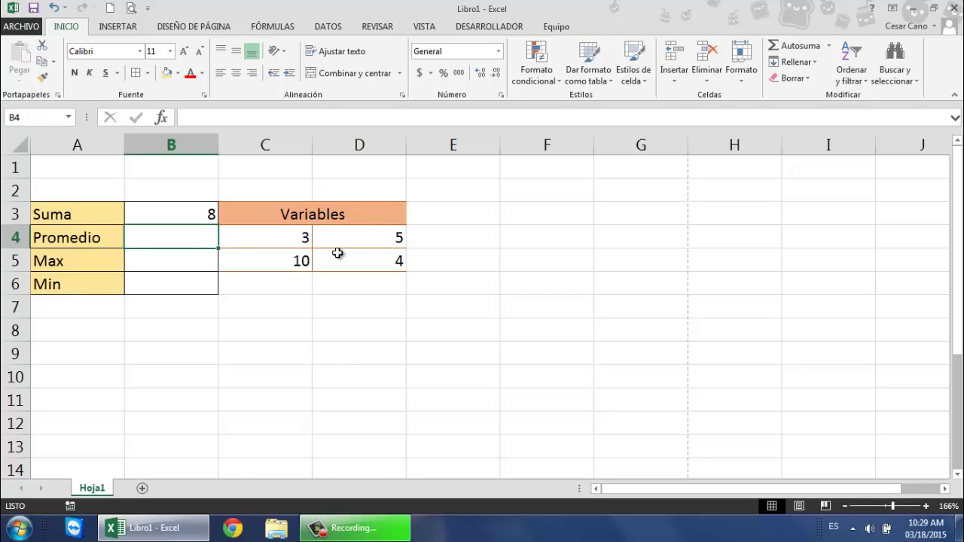
Clear the formula in B3 and enter the three-cell addition =C4+D4+C5 in its place
{"action": "left_click", "coordinate": [208, 216]}
{"action": "key", "text": "Delete"}
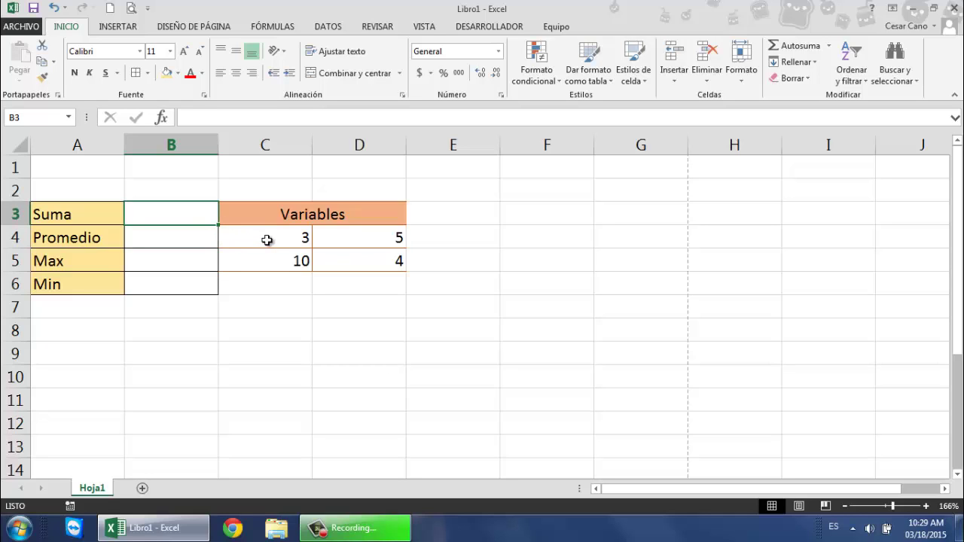
{"action": "type", "text": "="}
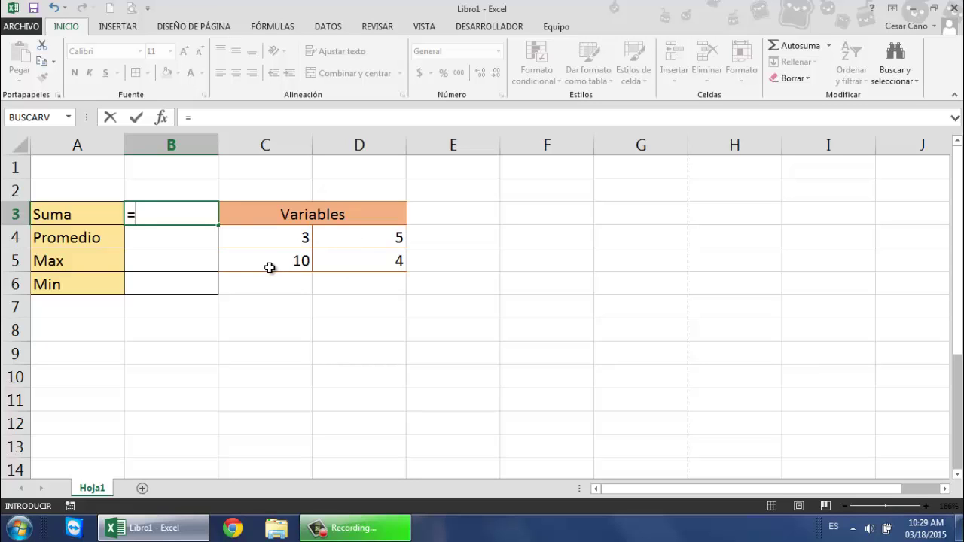
{"action": "left_click", "coordinate": [281, 238]}
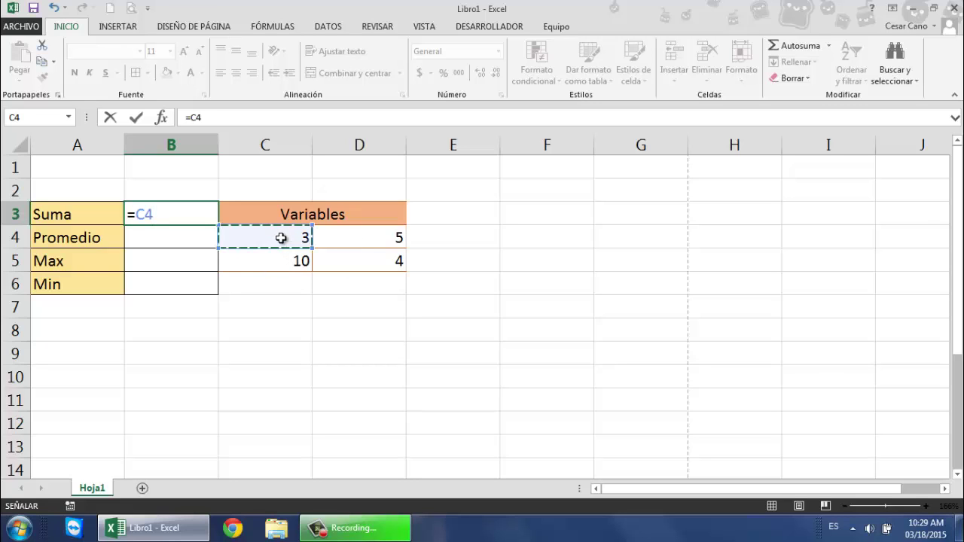
{"action": "type", "text": "+"}
{"action": "left_click", "coordinate": [343, 234]}
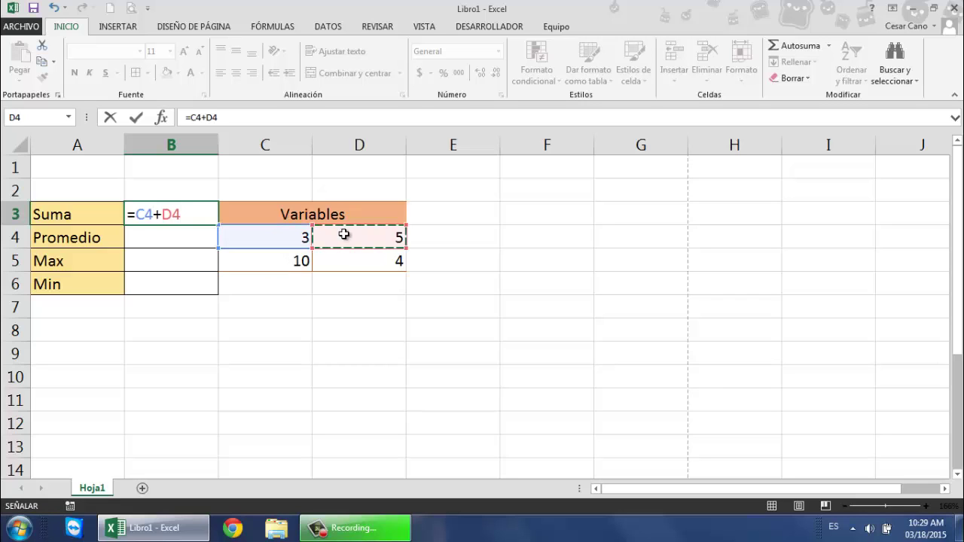
{"action": "type", "text": "+"}
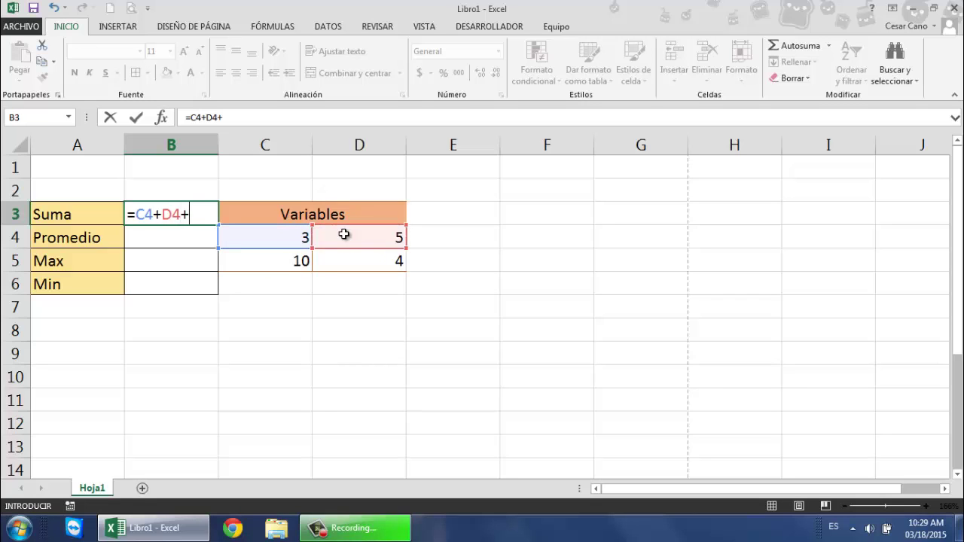
{"action": "left_click", "coordinate": [300, 260]}
{"action": "key", "text": "Return"}
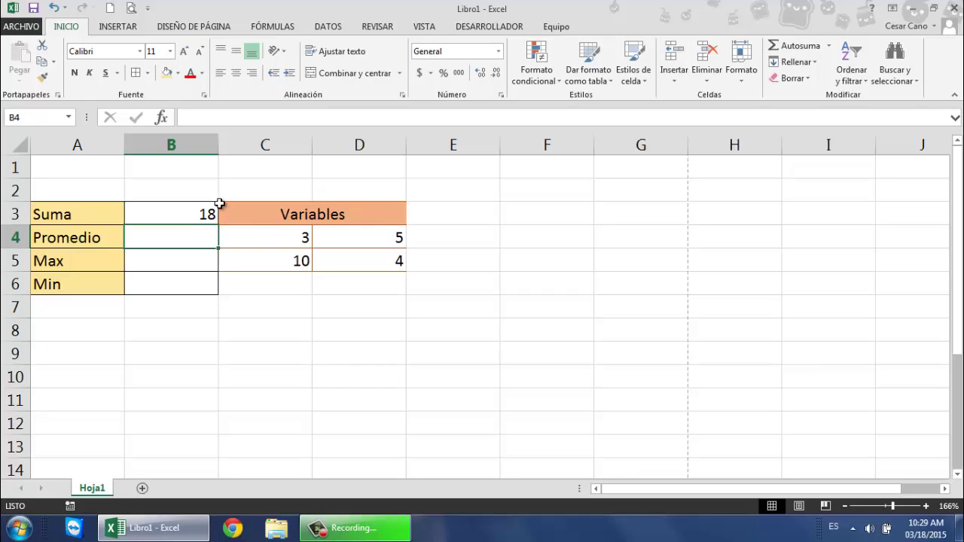
Replace the manual addition in B3 with the AutoSum function Suma over separate cells, =SUMA(C4,D4,C5)
{"action": "left_click", "coordinate": [194, 216]}
{"action": "key", "text": "BackSpace"}
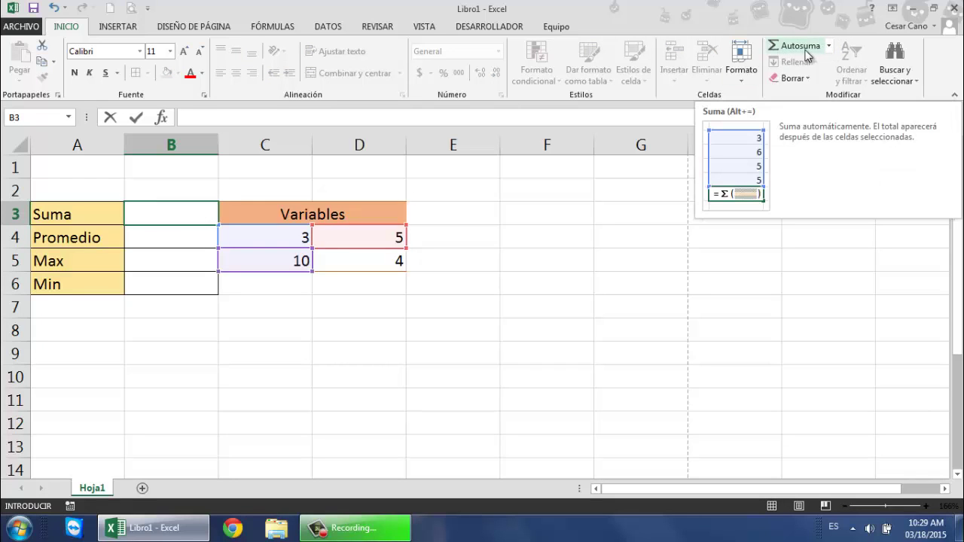
{"action": "left_click", "coordinate": [830, 47]}
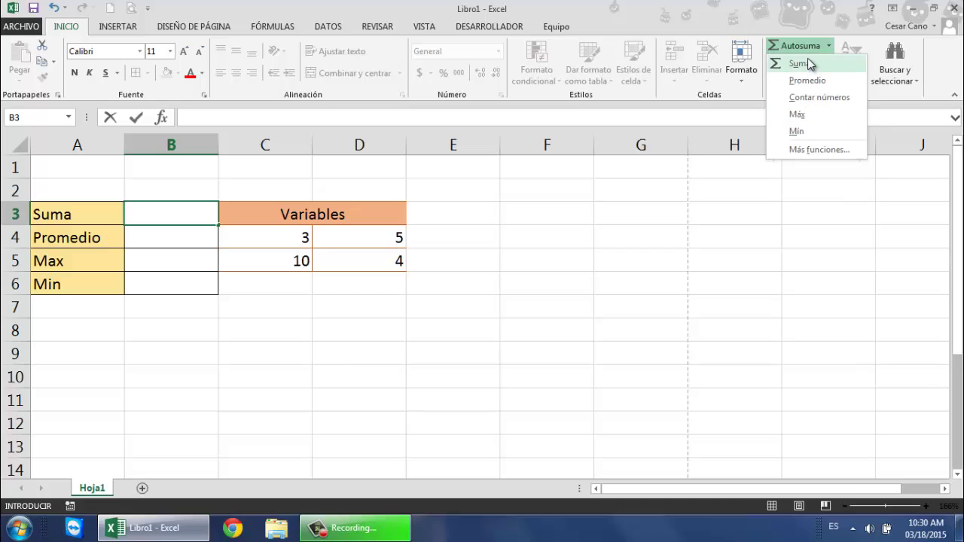
{"action": "key", "text": "Escape"}
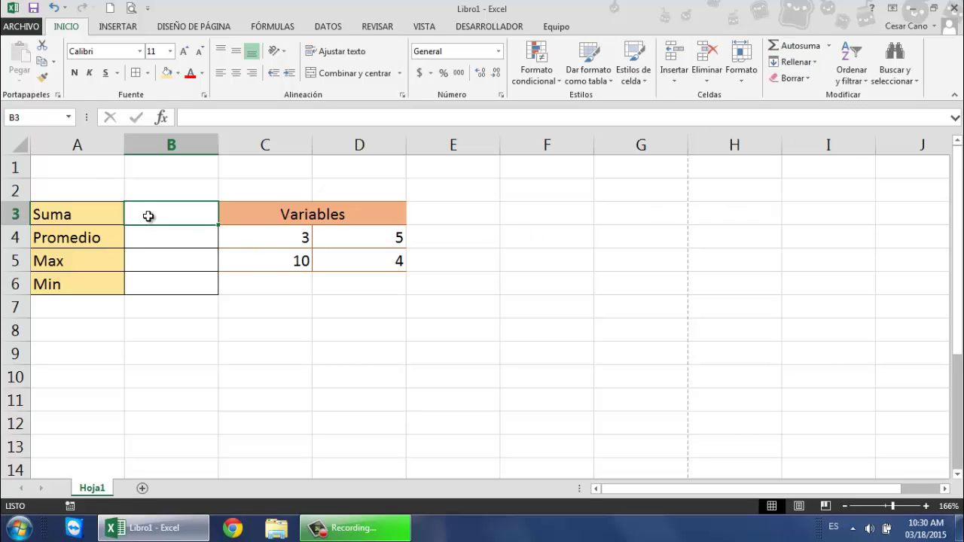
{"action": "left_click", "coordinate": [830, 47]}
{"action": "left_click", "coordinate": [805, 64]}
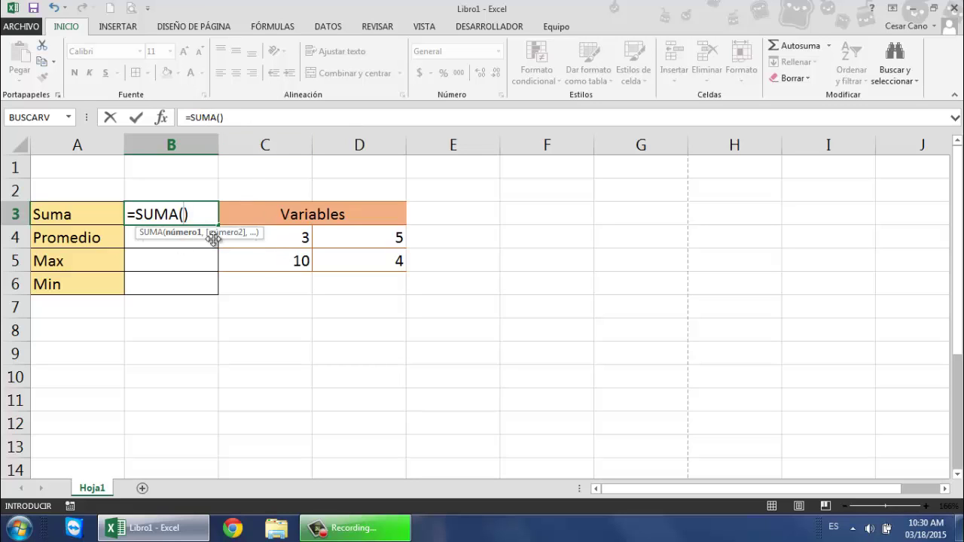
{"action": "left_click", "coordinate": [287, 241]}
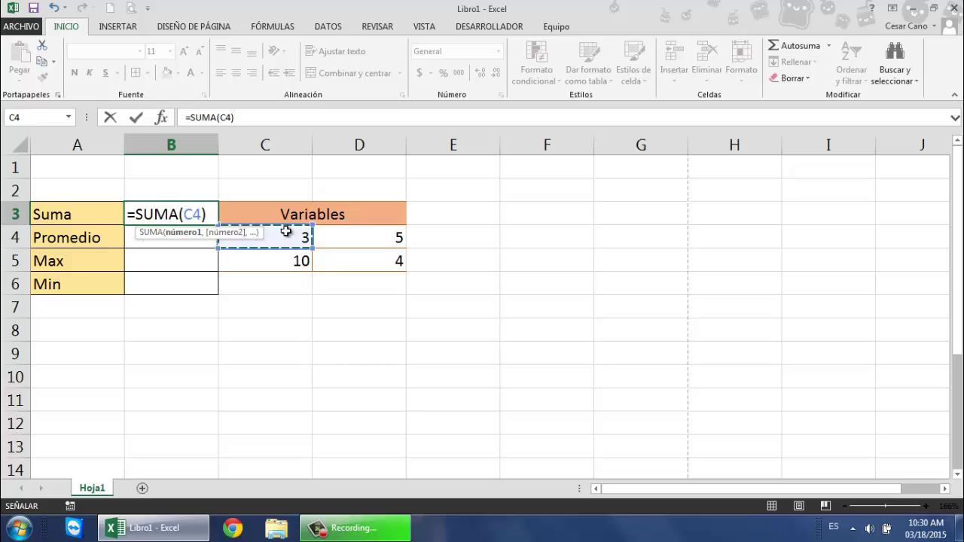
{"action": "left_click", "coordinate": [339, 240], "text": "ctrl"}
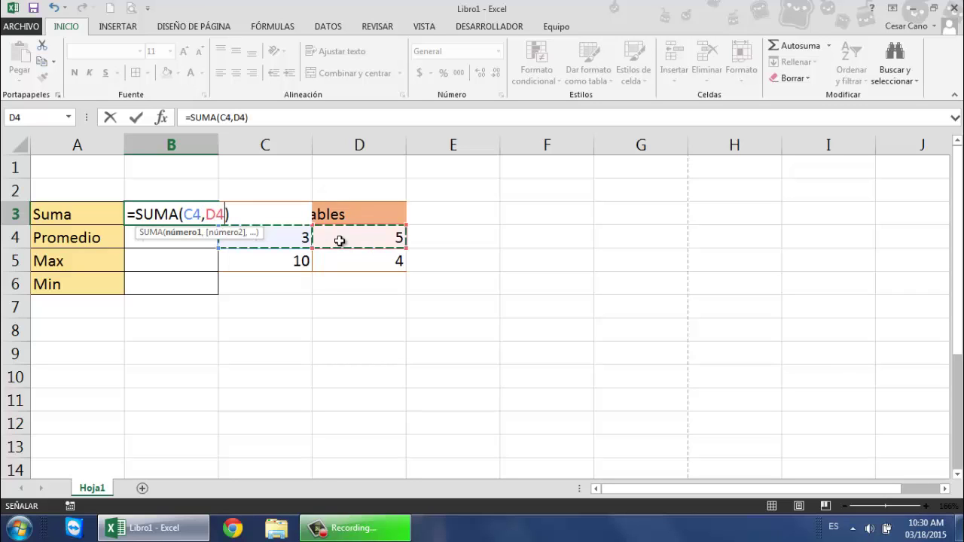
{"action": "left_click", "coordinate": [279, 266], "text": "ctrl"}
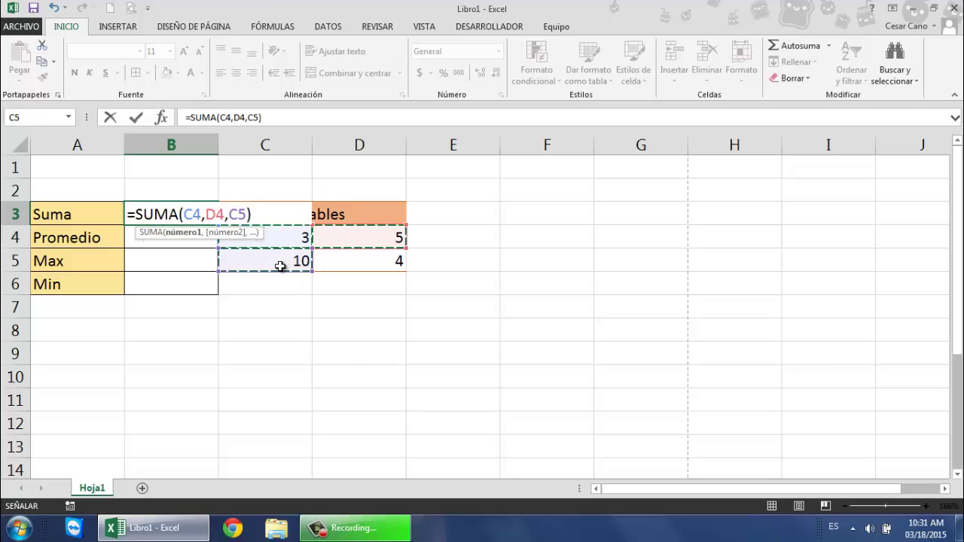
{"action": "key", "text": "Return"}
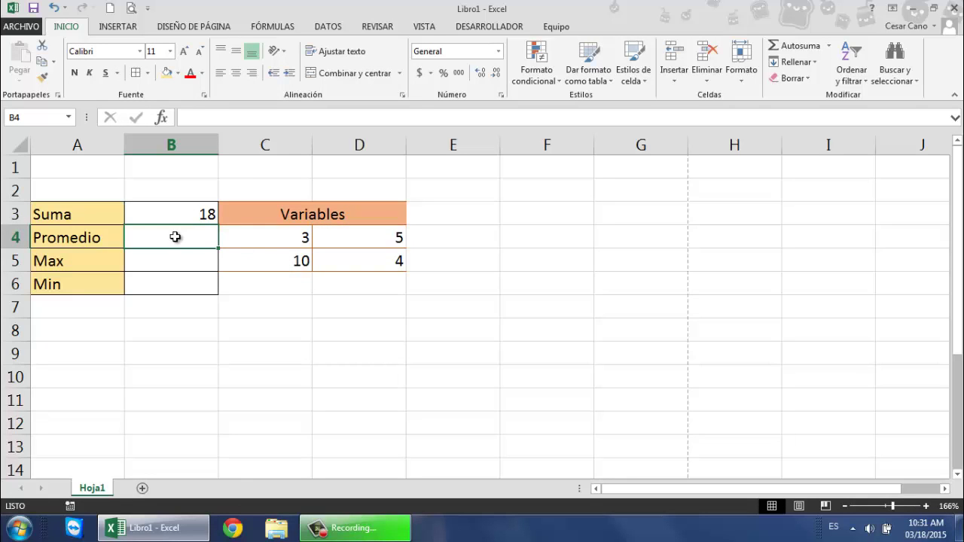
Insert the Promedio function in B4 with the separate cells D4, C5 and D5 as its arguments
{"action": "left_click", "coordinate": [829, 46]}
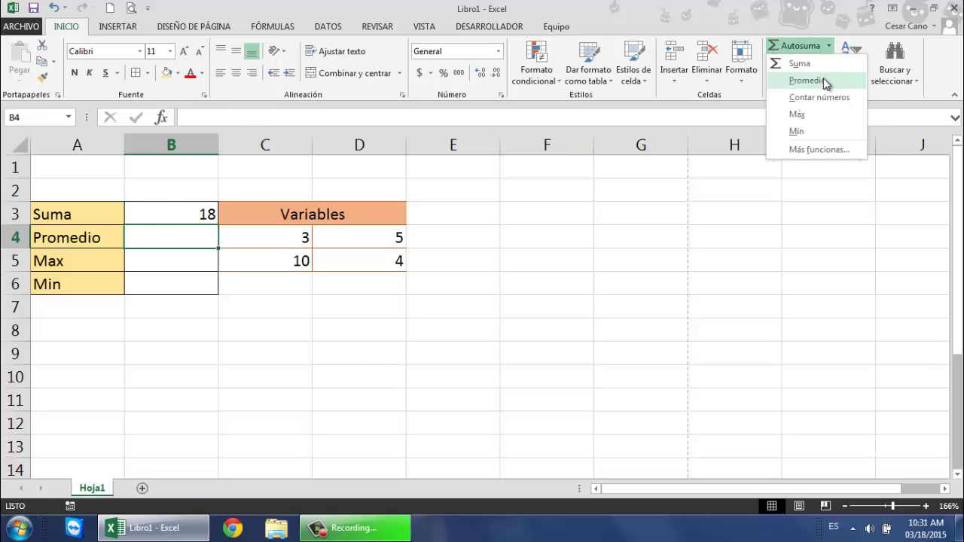
{"action": "left_click", "coordinate": [824, 80]}
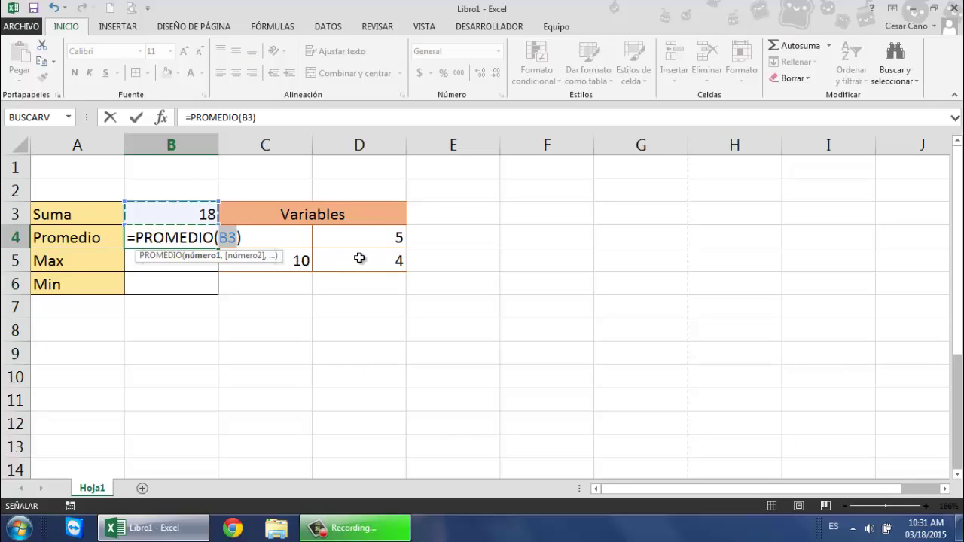
{"action": "left_click", "coordinate": [349, 238]}
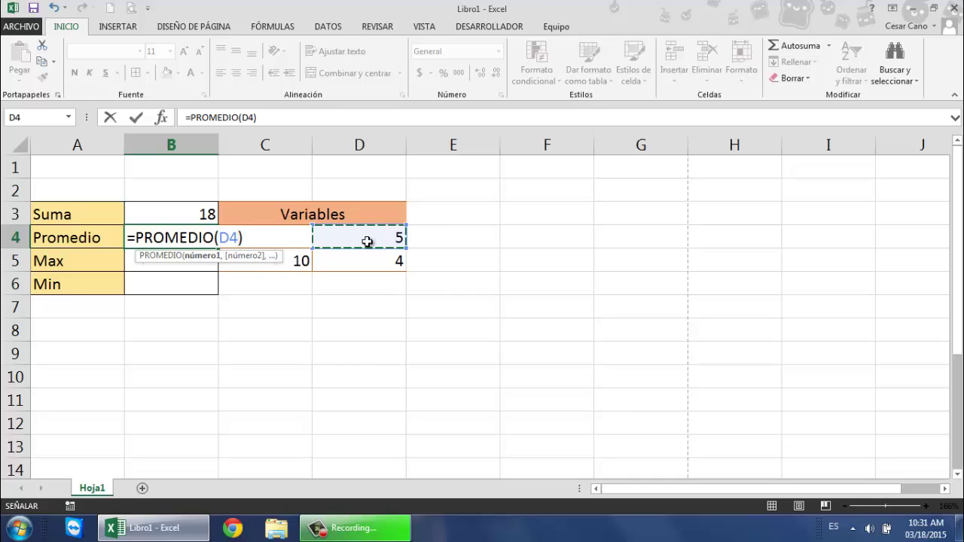
{"action": "left_click", "coordinate": [301, 260], "text": "ctrl"}
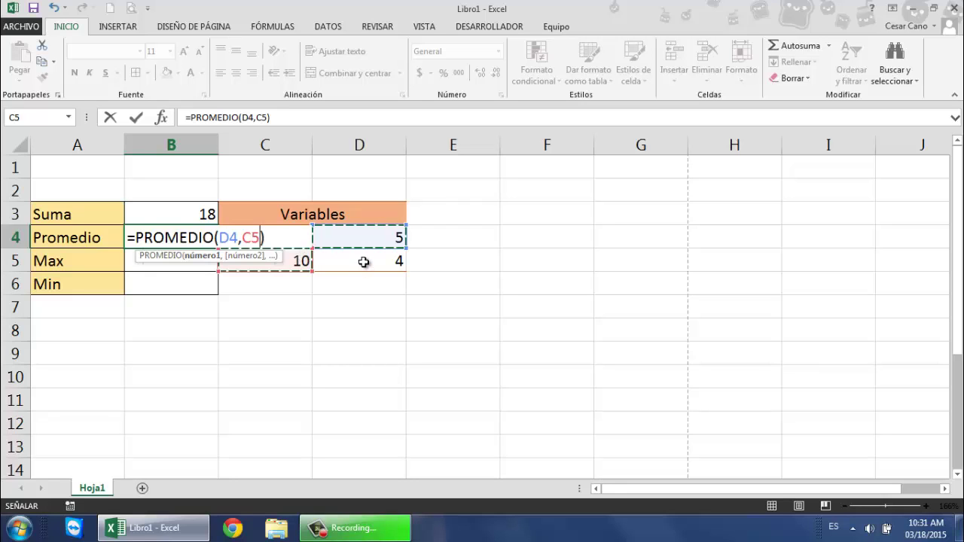
{"action": "left_click", "coordinate": [364, 262], "text": "ctrl"}
{"action": "key", "text": "Return"}
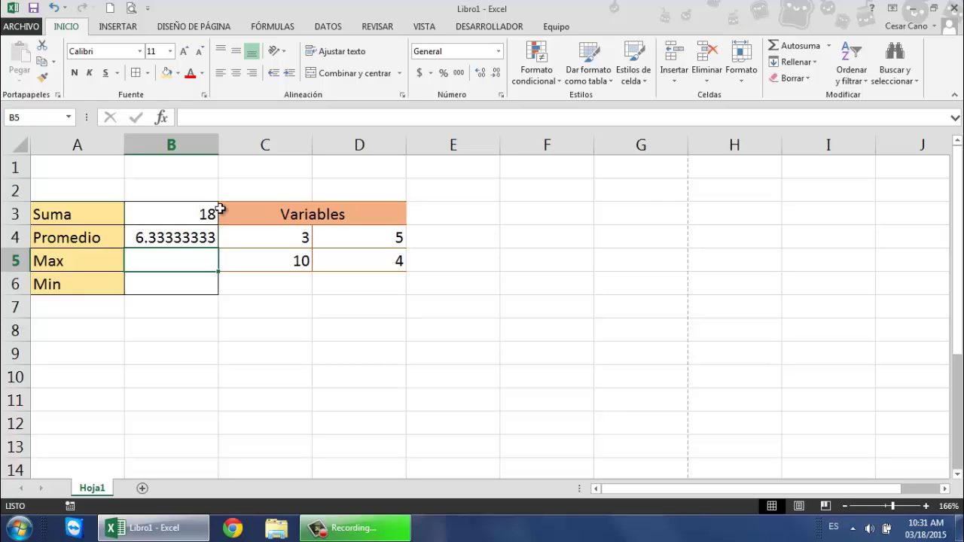
Insert the Máx function in B5 with the suggested range, =MAX(B3:B4)
{"action": "left_click", "coordinate": [829, 45]}
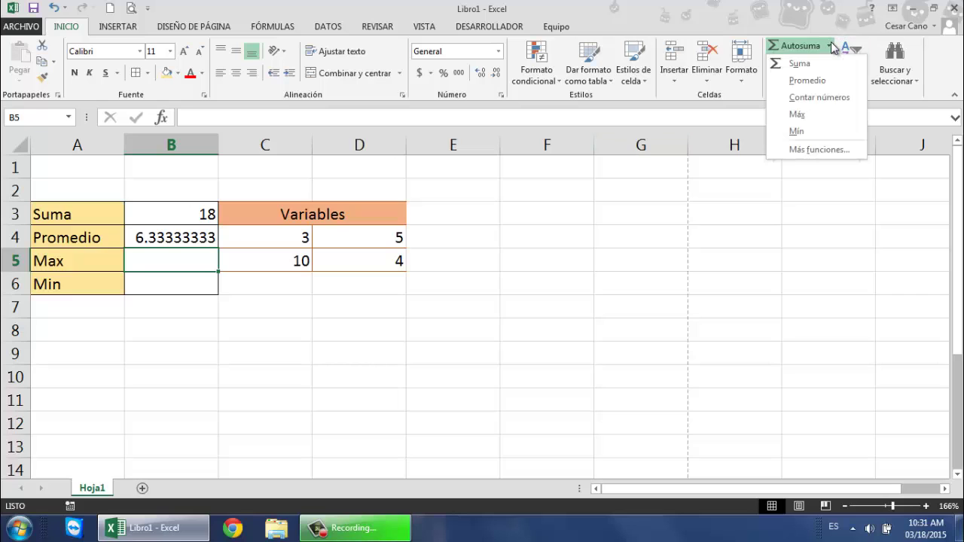
{"action": "left_click", "coordinate": [818, 114]}
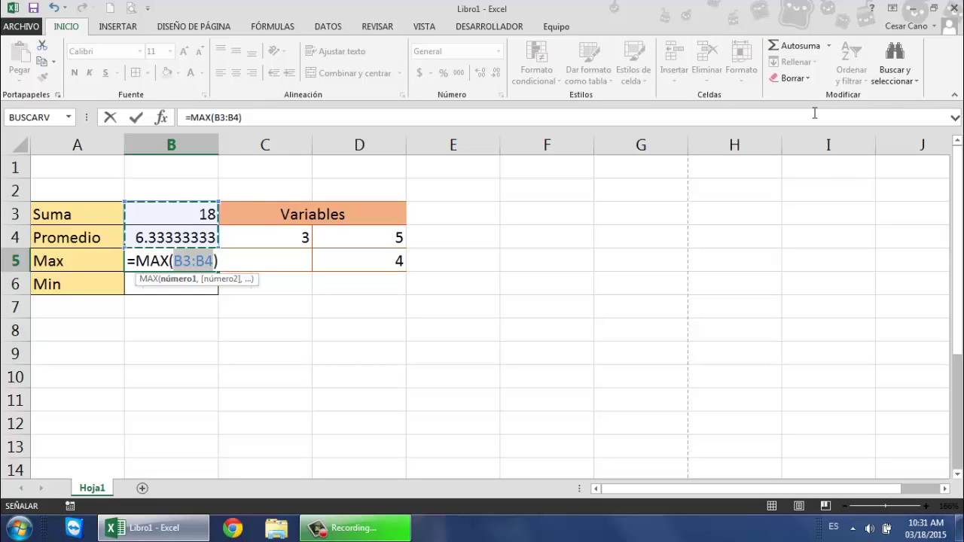
{"action": "key", "text": "Return"}
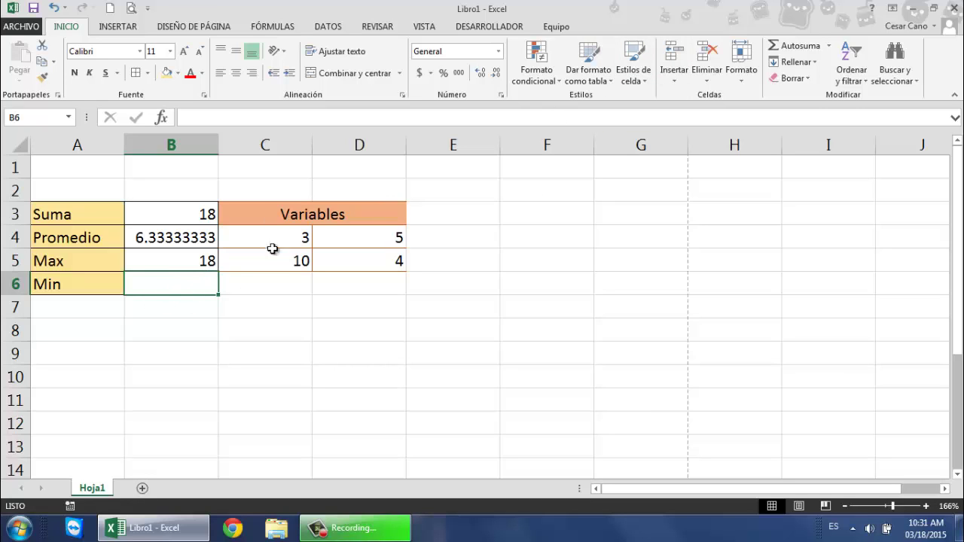
Insert the Mín function in B6, accepting the suggested range, and select the Suma label cell
{"action": "left_click", "coordinate": [832, 45]}
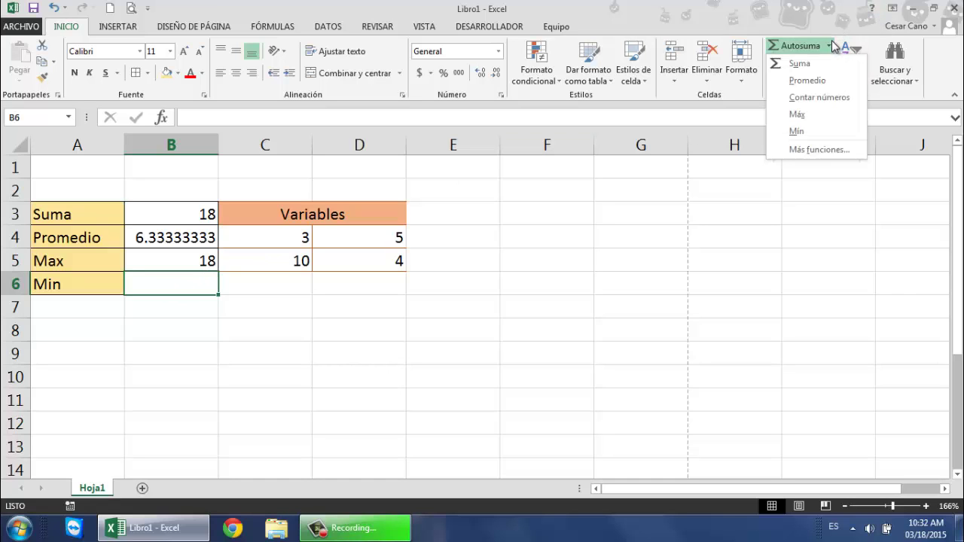
{"action": "left_click", "coordinate": [798, 133]}
{"action": "key", "text": "Return"}
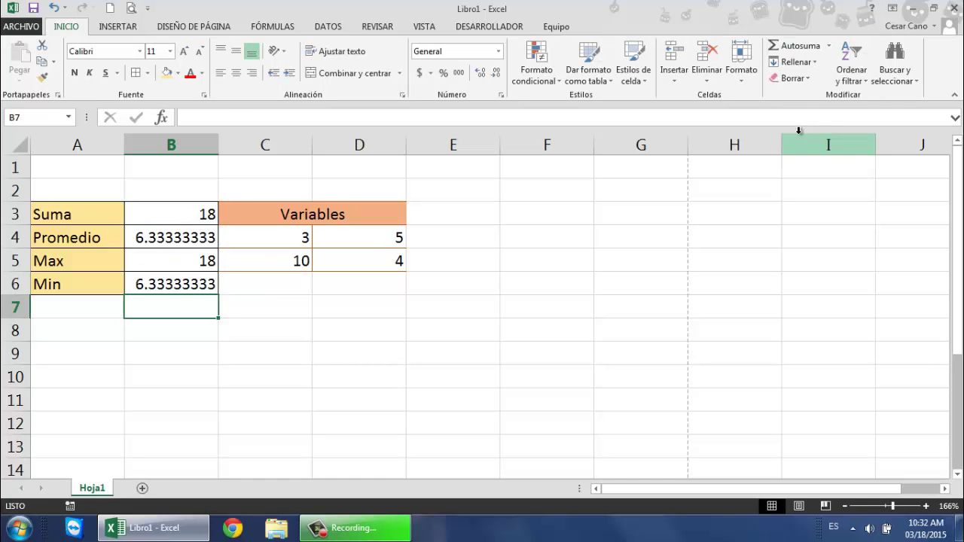
{"action": "left_click", "coordinate": [78, 220]}
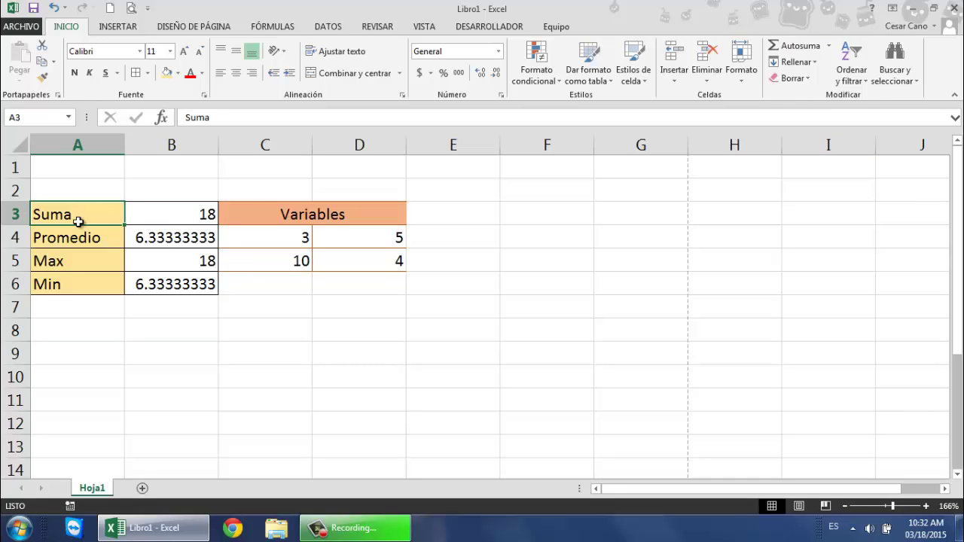